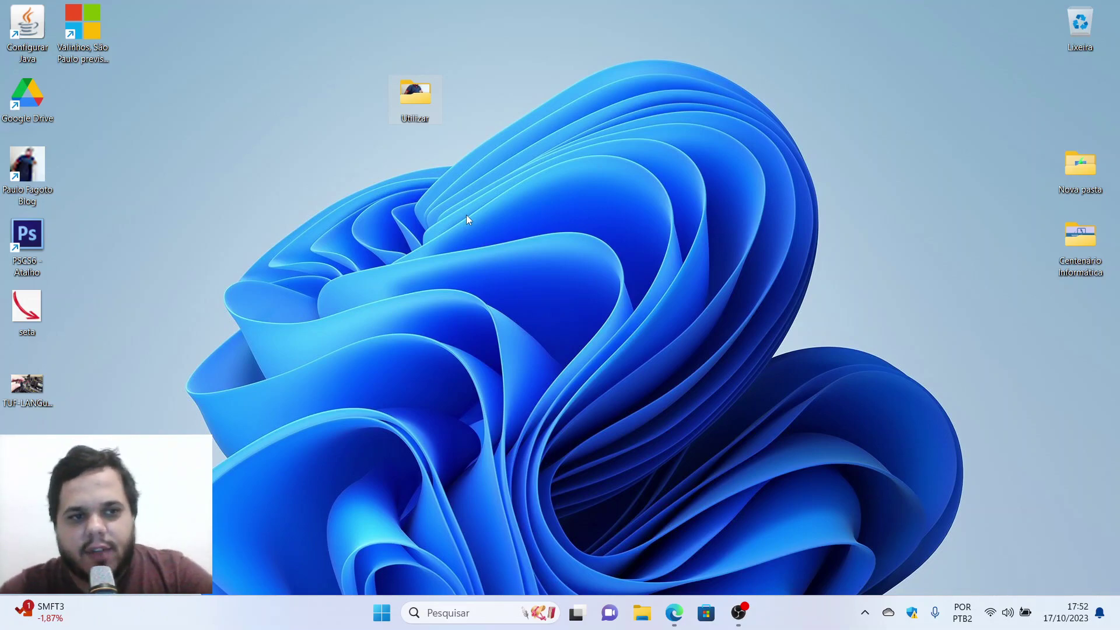
Step: Open the Utilizar folder on the desktop to view its contents, and close it
drag(404, 100, 394, 99)
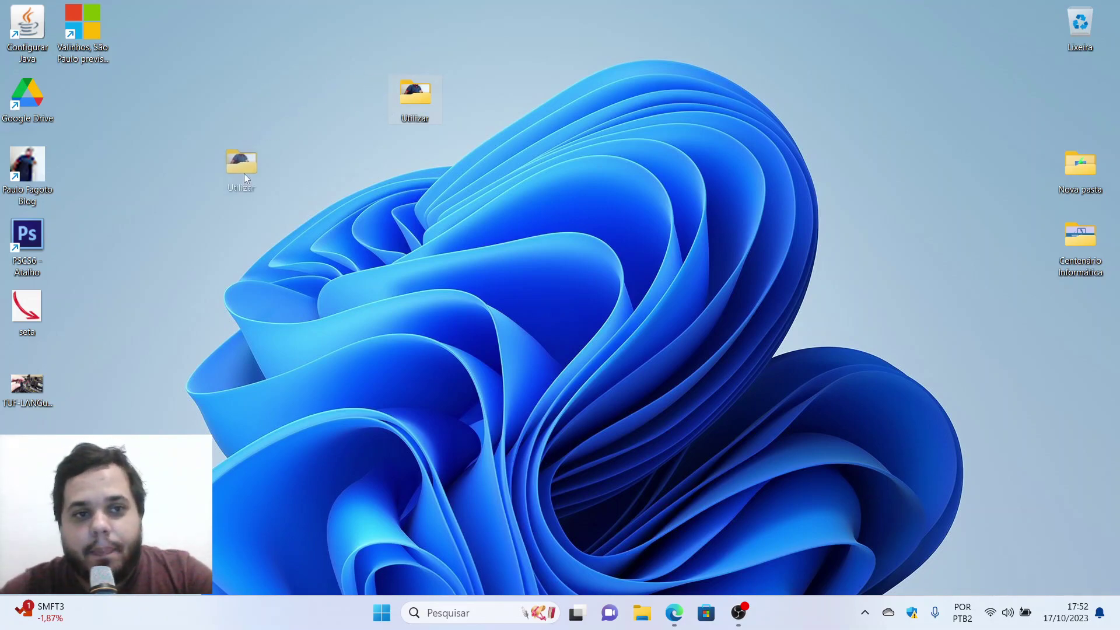
drag(244, 173, 247, 174)
double_click(247, 174)
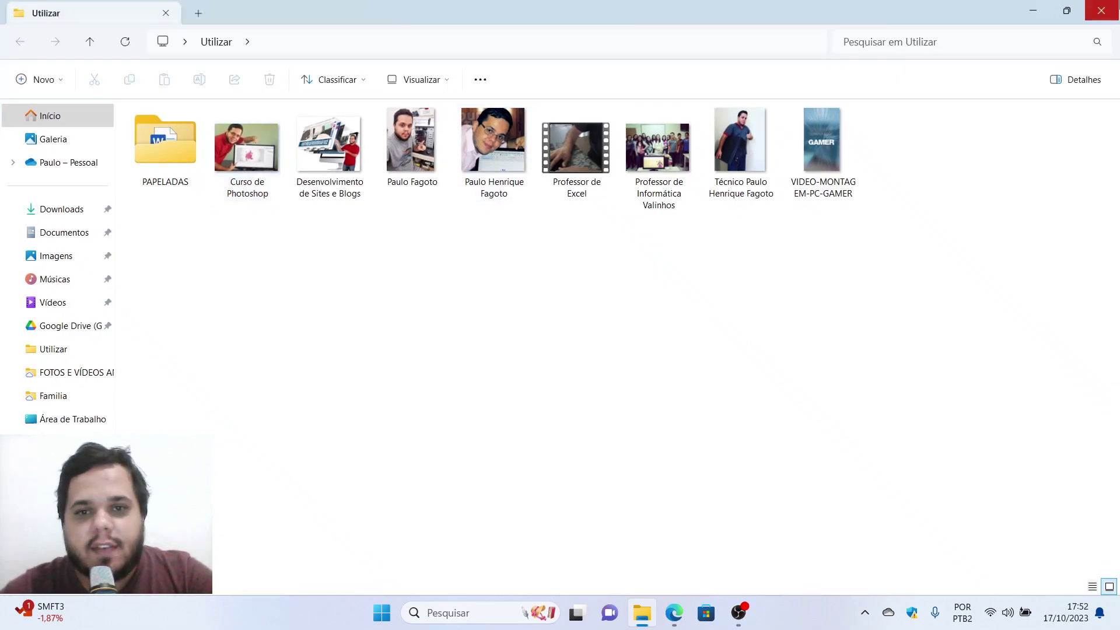
key(alt+F4)
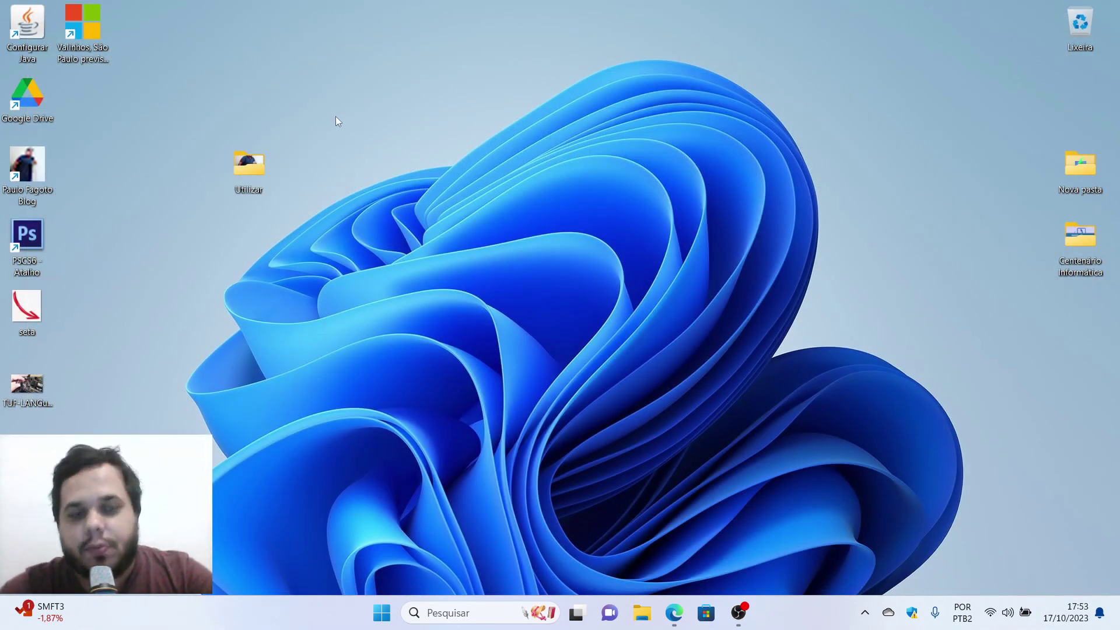
drag(305, 107, 187, 227)
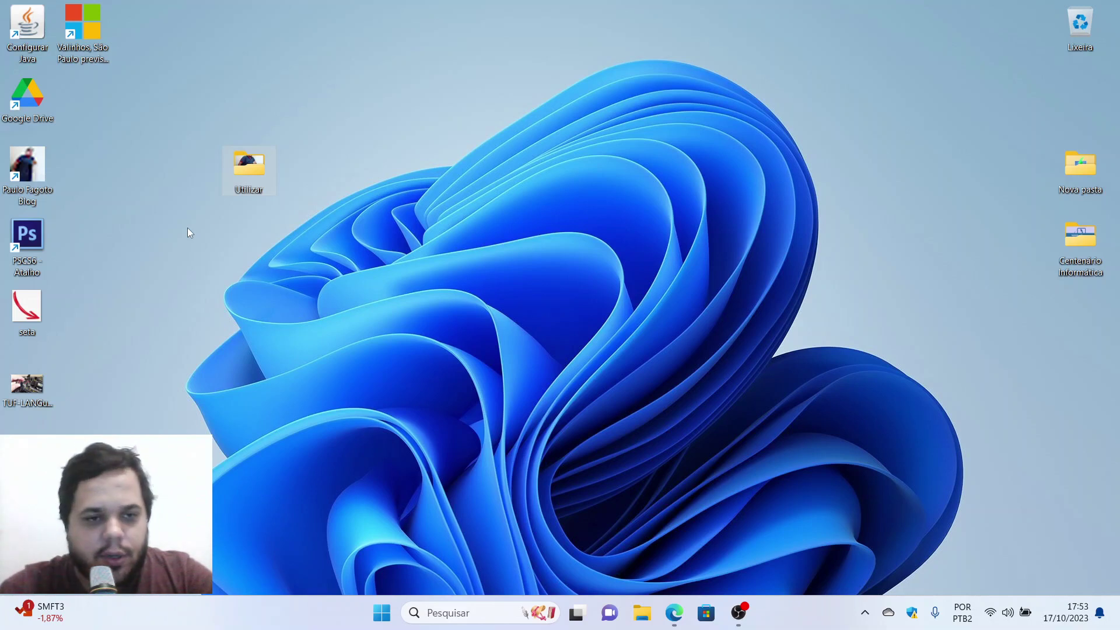
drag(198, 112, 271, 230)
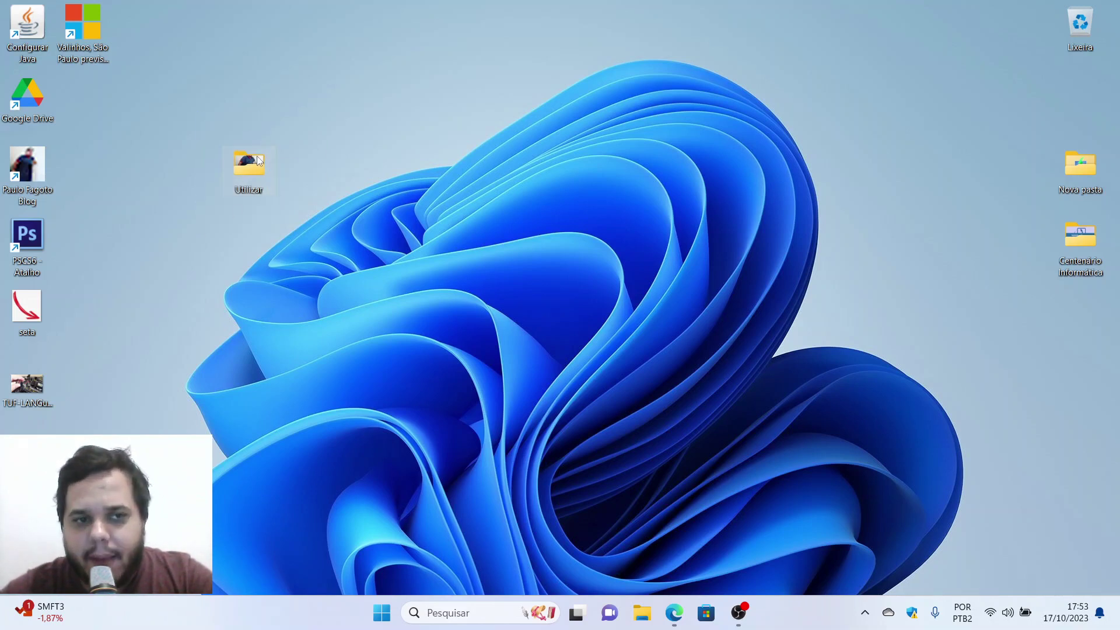
click(297, 166)
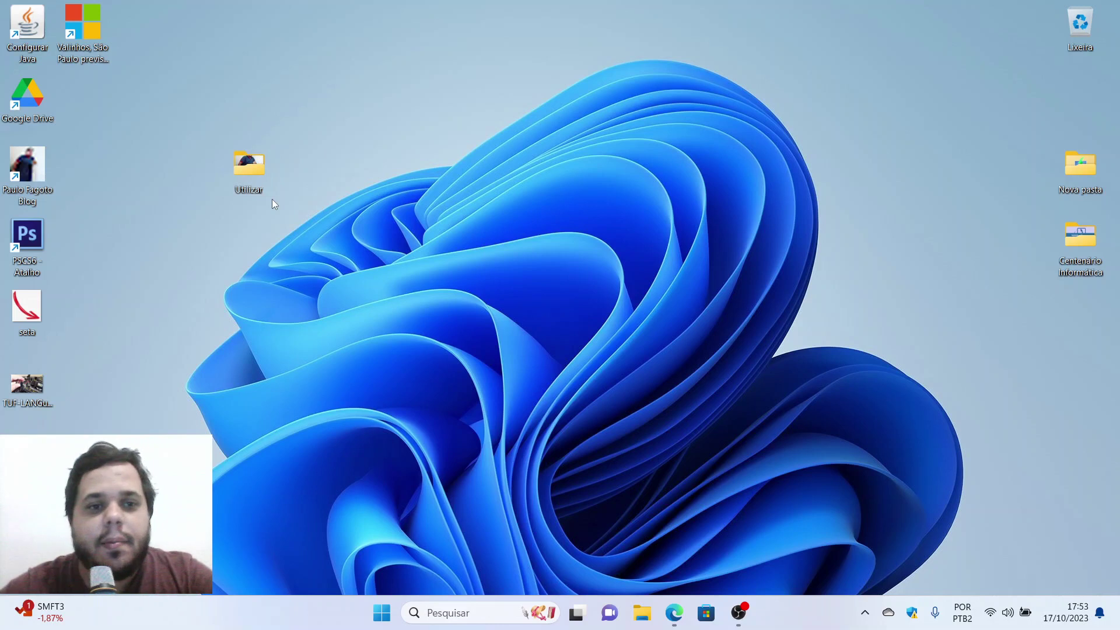
right_click(250, 167)
click(358, 82)
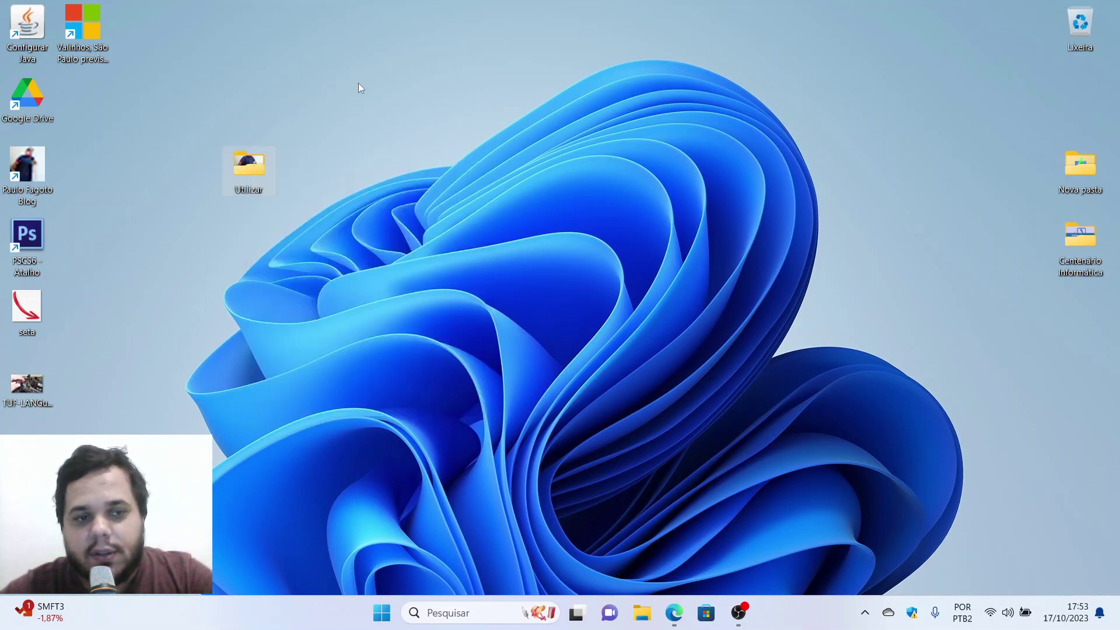
right_click(255, 168)
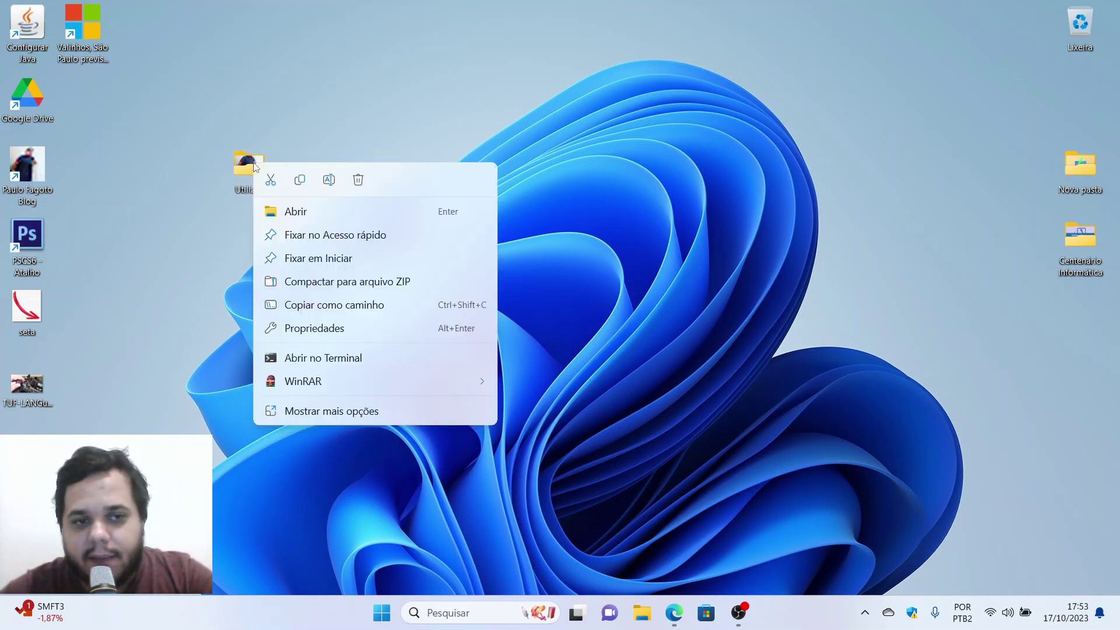
click(233, 166)
right_click(233, 166)
click(260, 147)
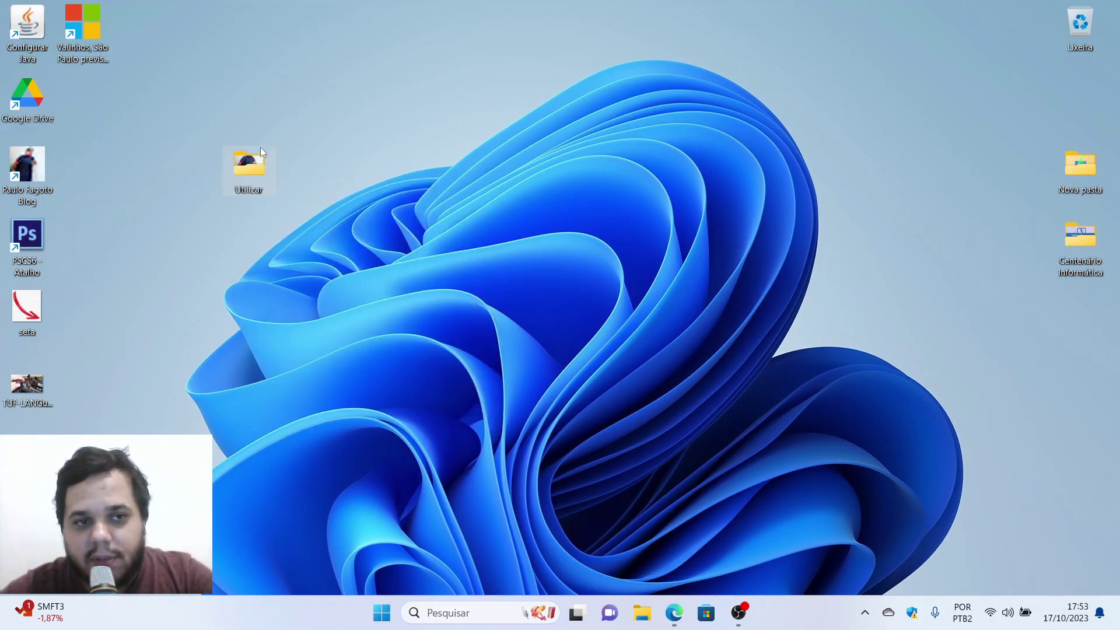
Step: Open the Utilizar folder's properties to view its general information, and close them
right_click(249, 167)
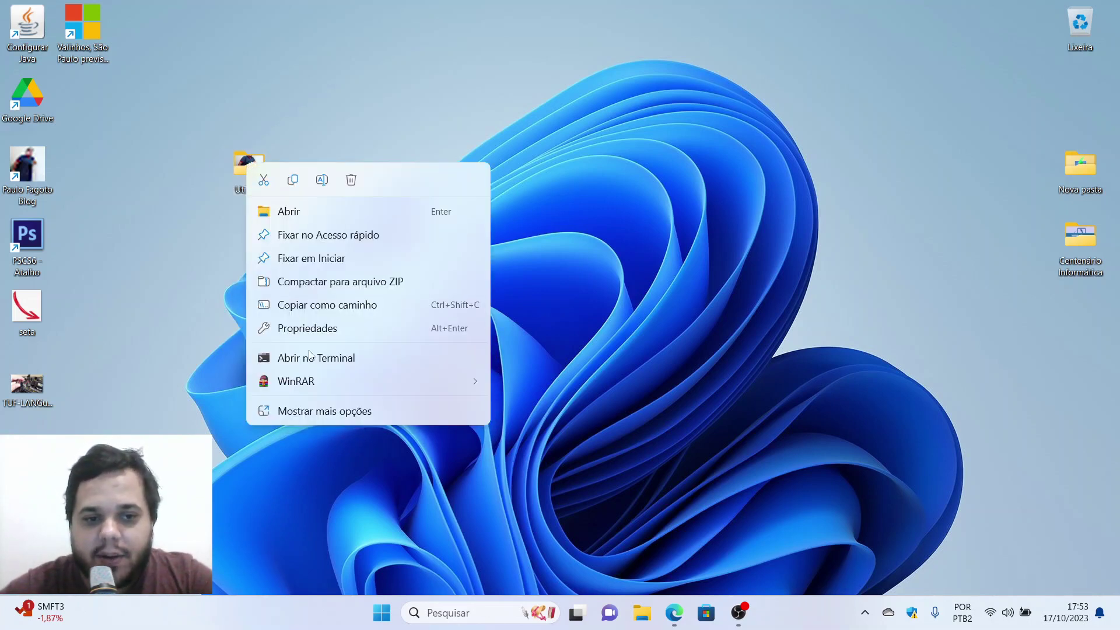
click(303, 414)
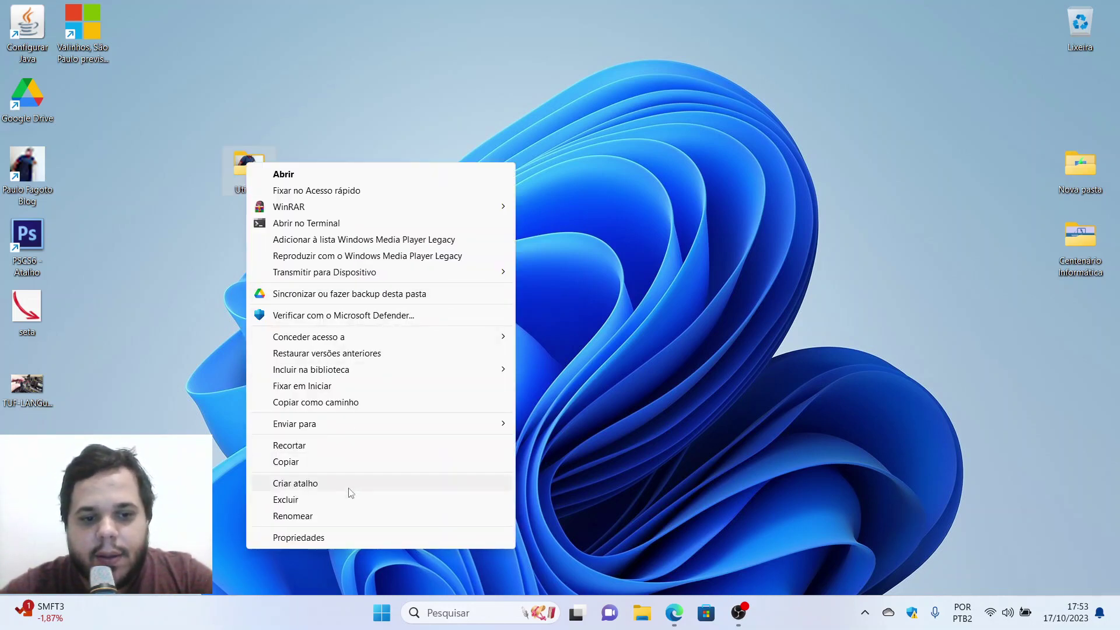
click(353, 545)
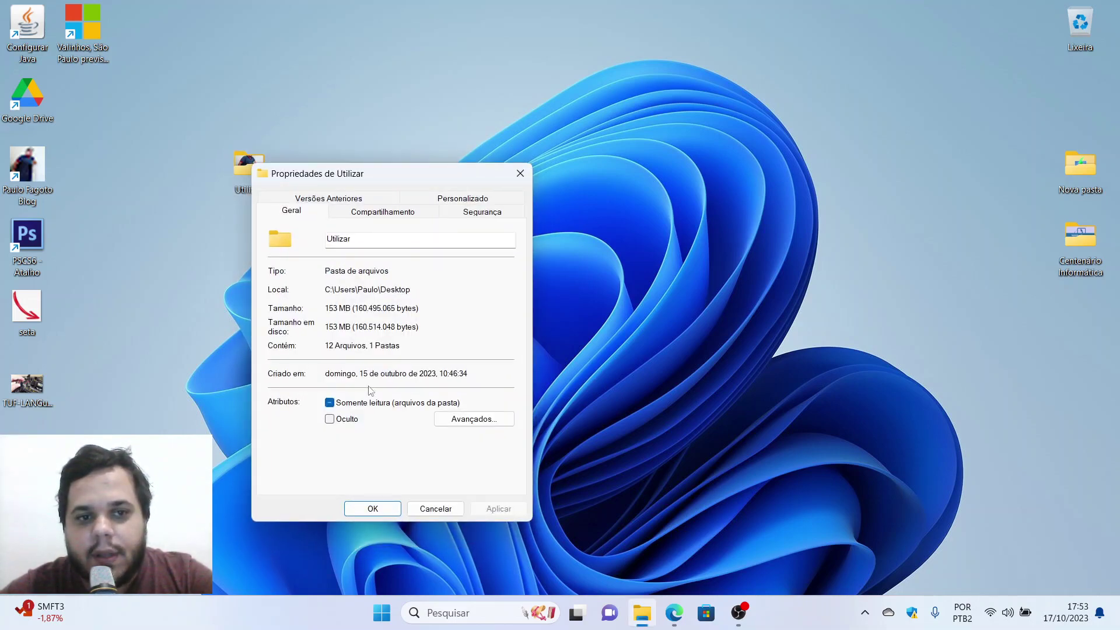
drag(387, 178, 561, 141)
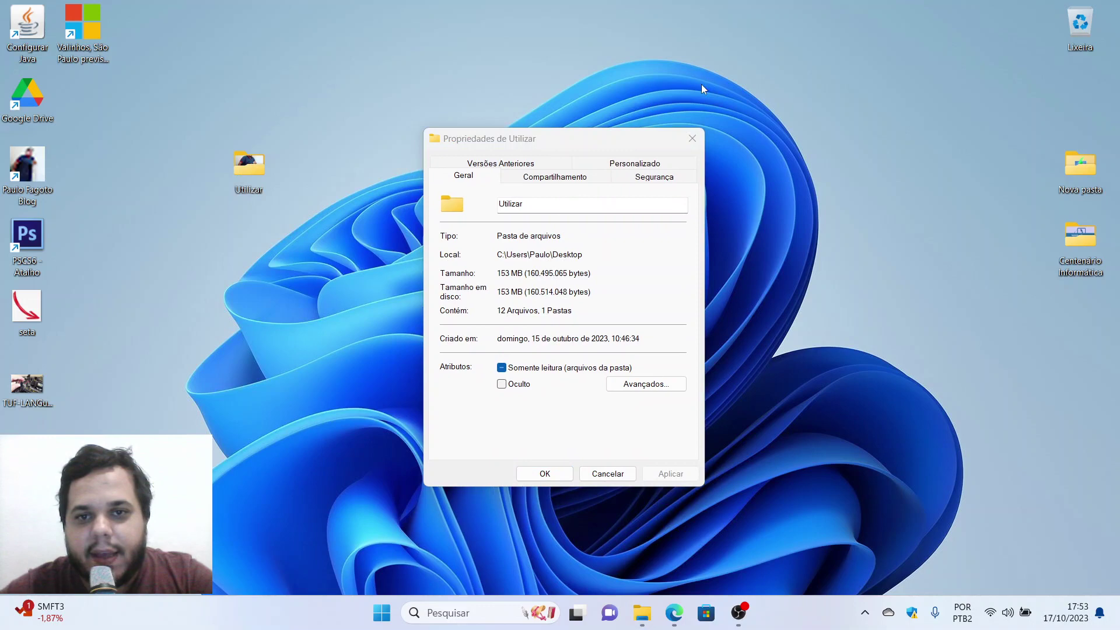
click(690, 141)
Step: Move the Utilizar folder nearer the middle of the desktop and open the Compartilhamento settings in its properties
drag(250, 169, 443, 98)
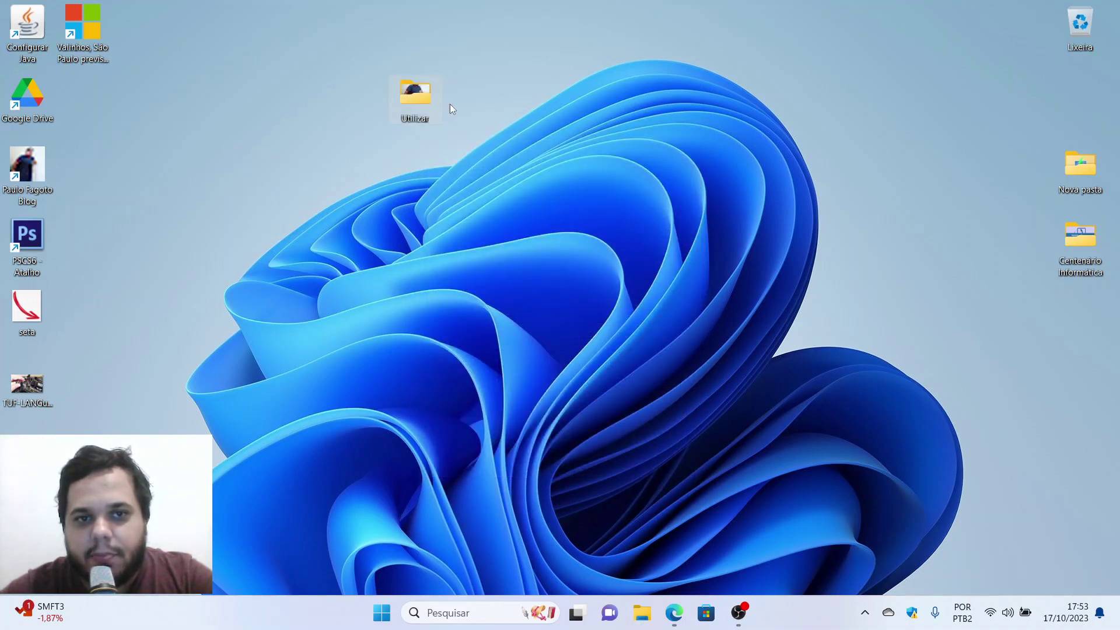
right_click(401, 101)
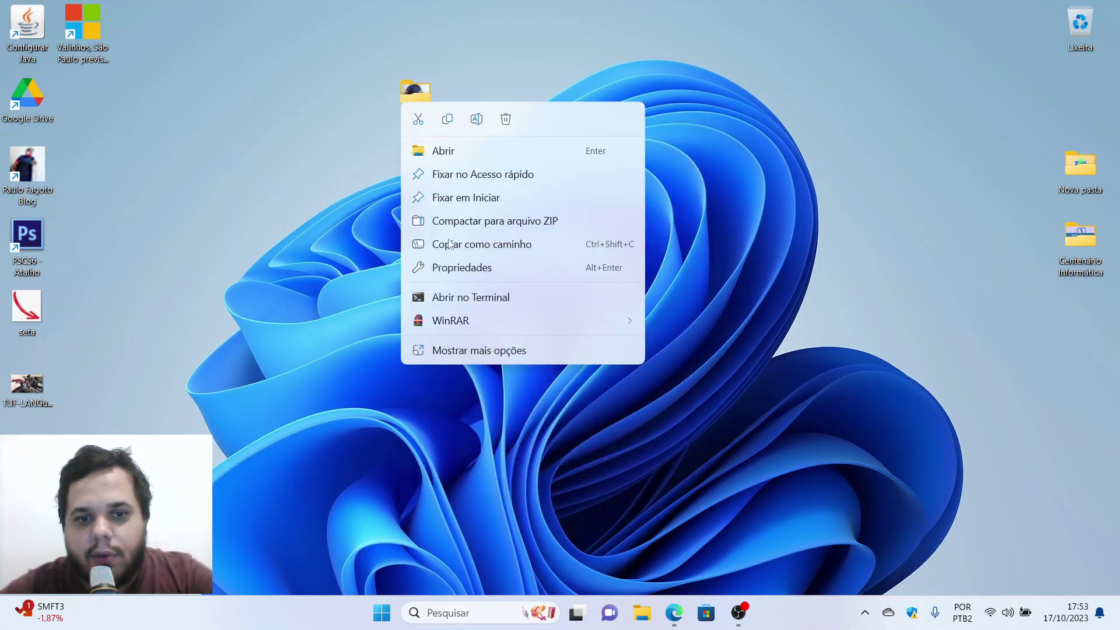
click(462, 352)
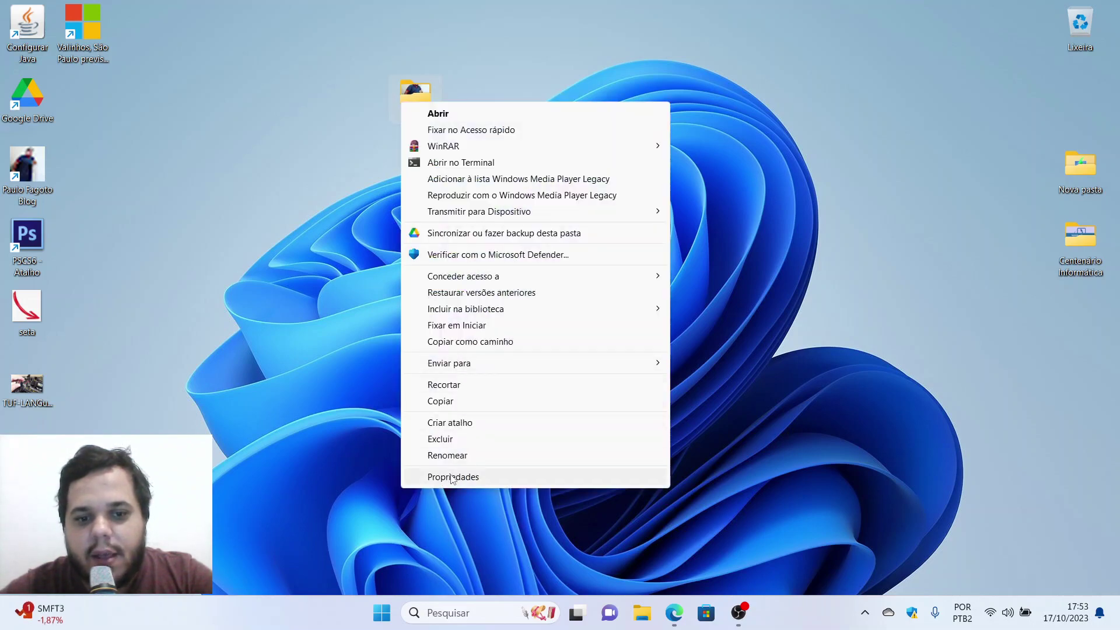
click(452, 476)
click(565, 152)
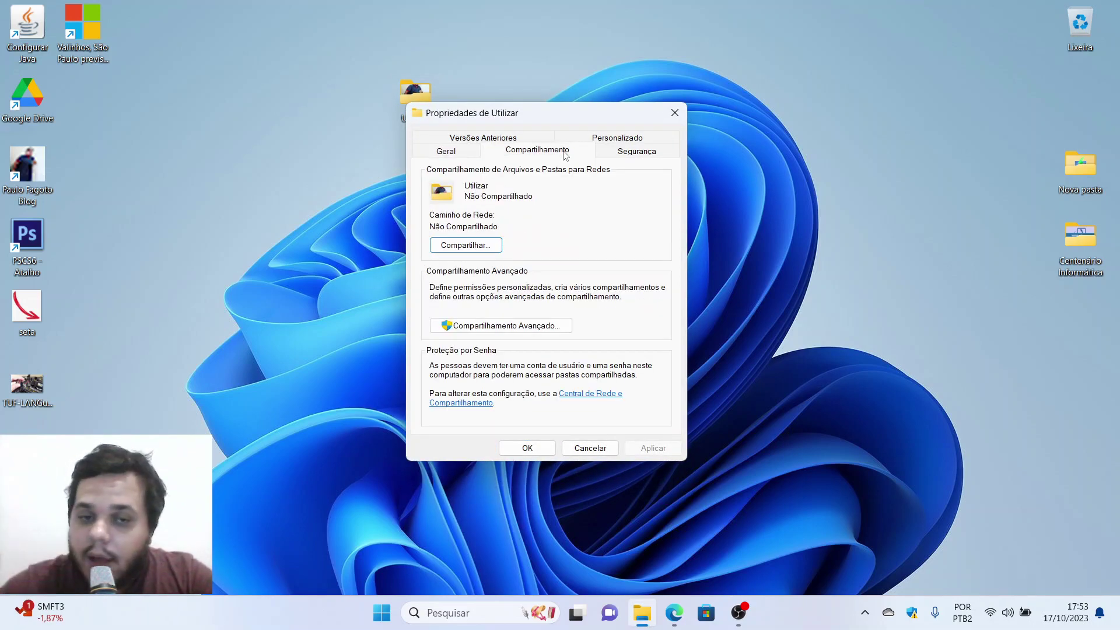
Step: Add the group Todos to the people sharing the Utilizar folder, with the permission level Leitura/Gravação
click(470, 246)
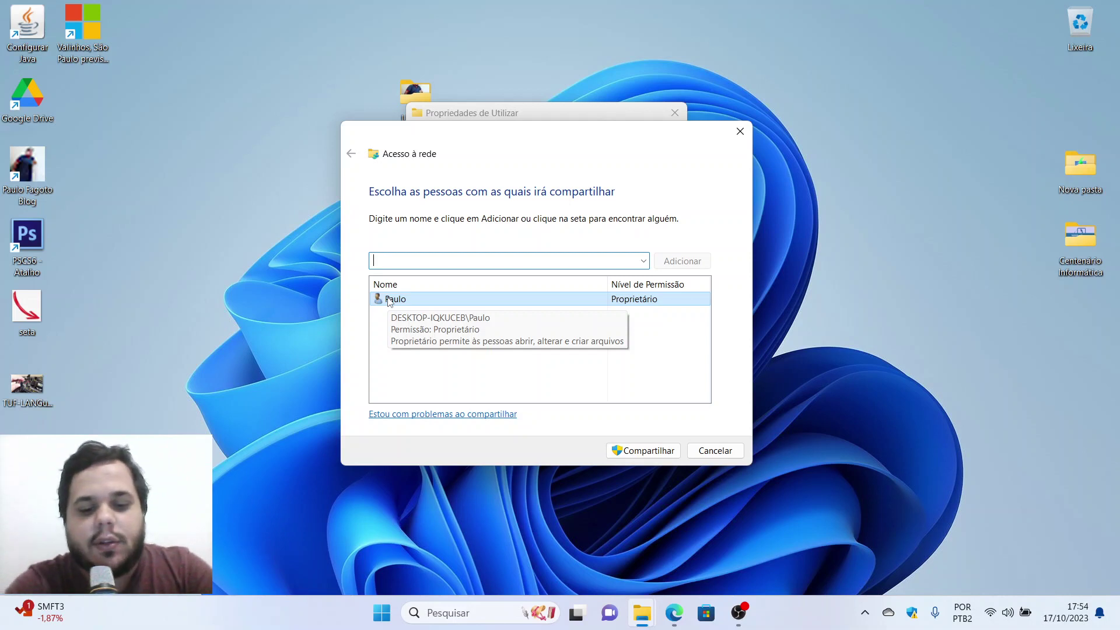
text(todos)
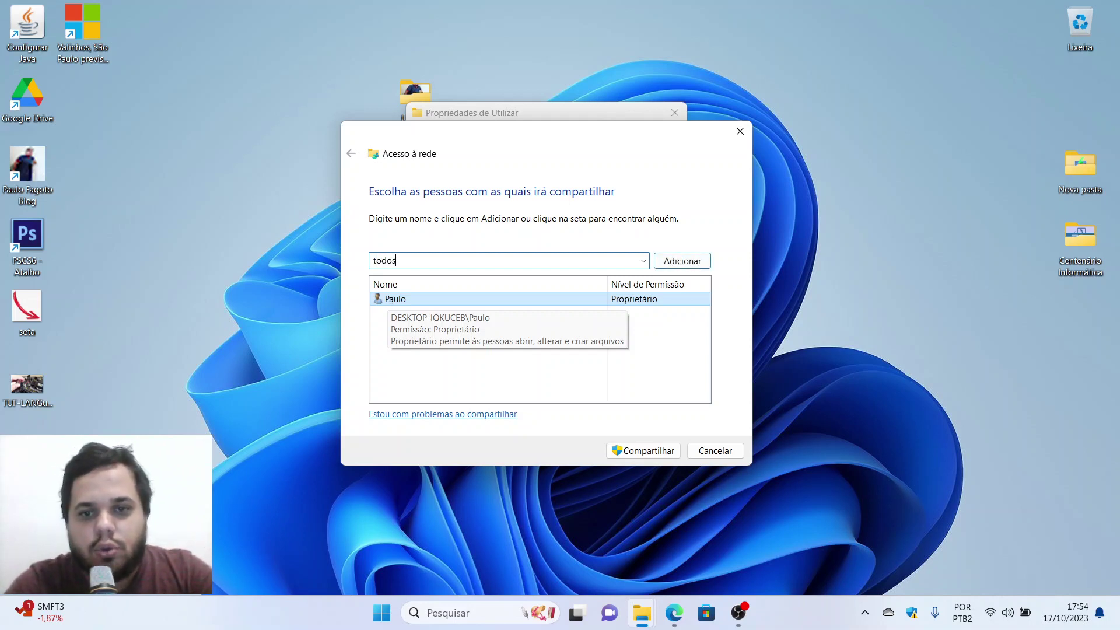
key(Return)
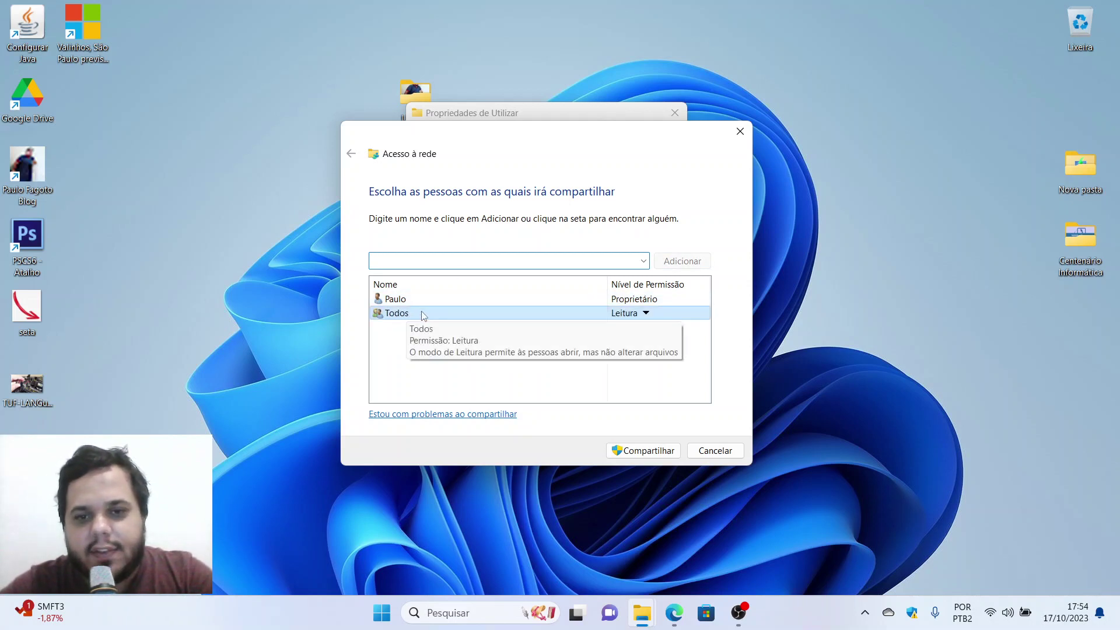
click(641, 317)
click(697, 332)
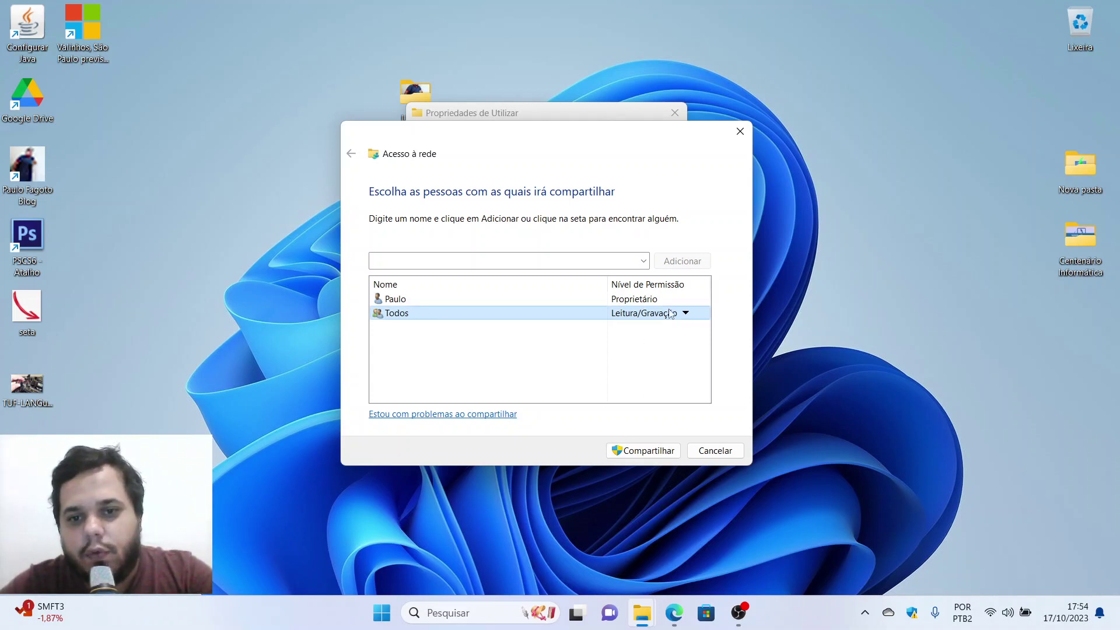
click(671, 314)
click(626, 347)
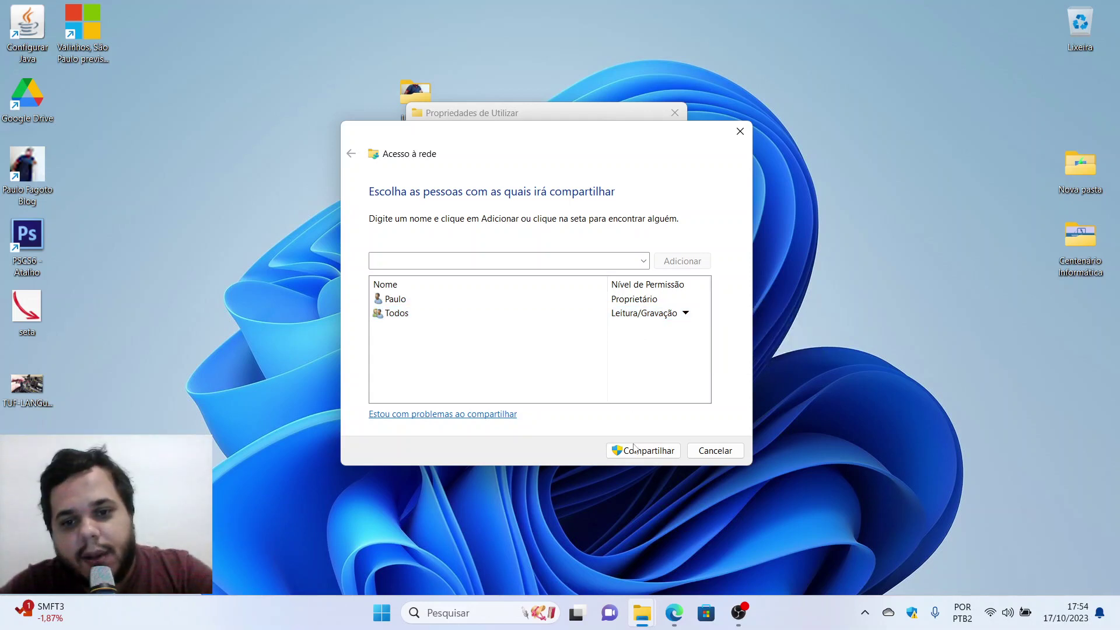
Step: Share the Utilizar folder, enabling network discovery and file sharing for all public networks, and finish the sharing wizard
click(654, 453)
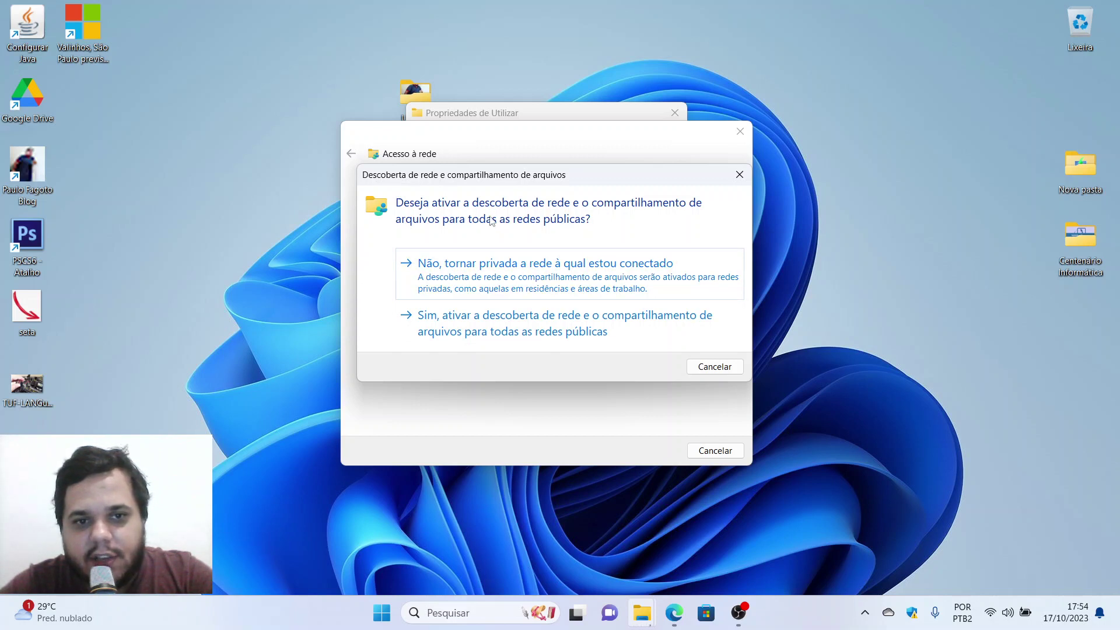
click(520, 326)
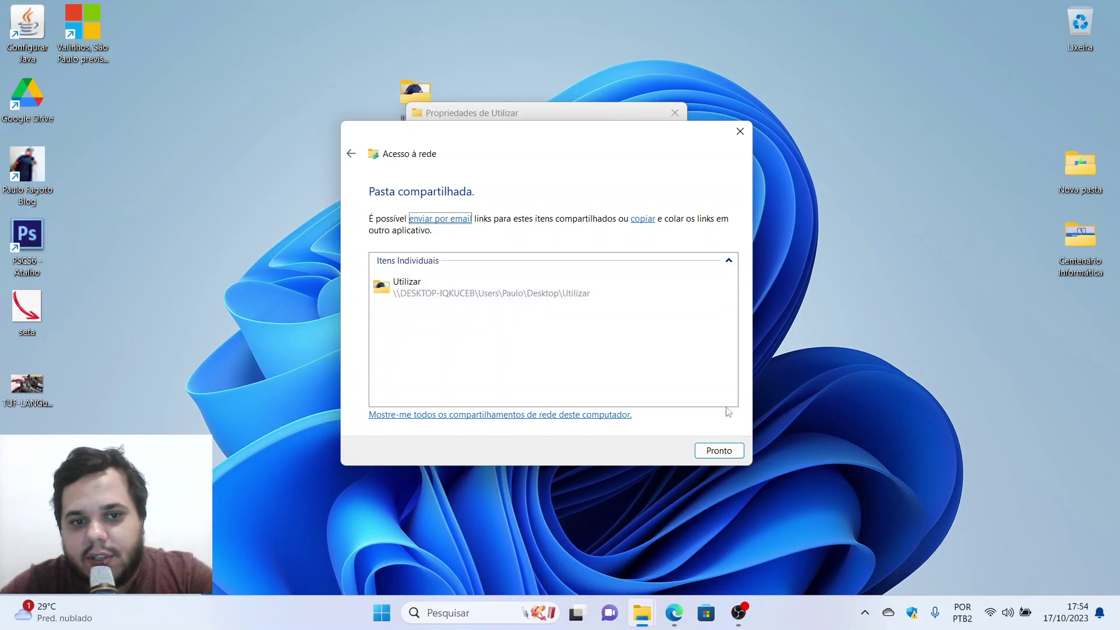
click(720, 456)
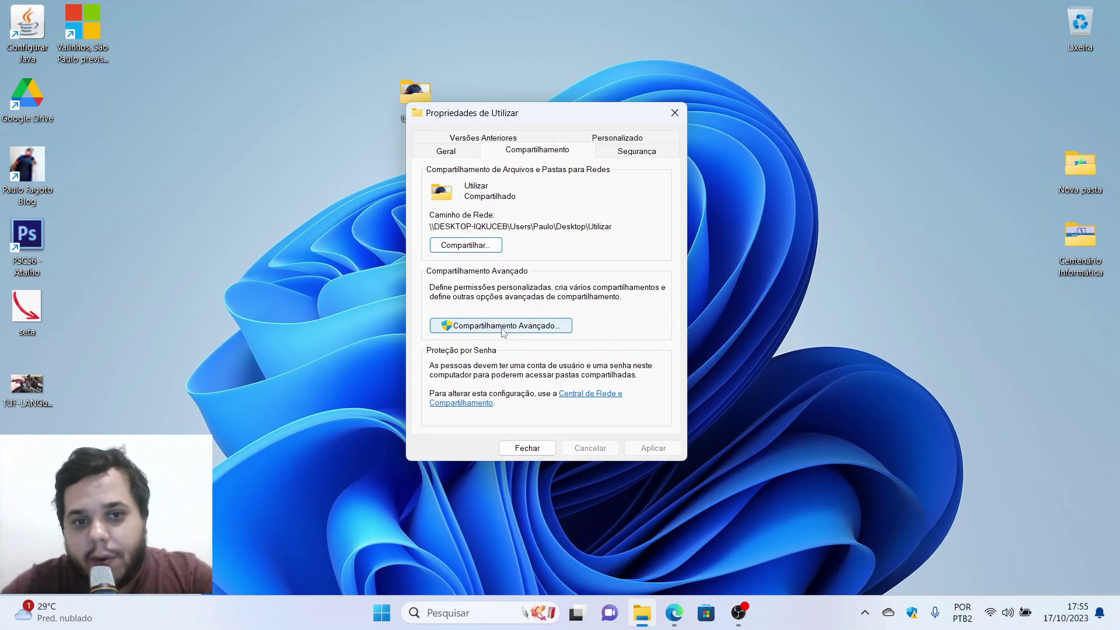
Step: Enable advanced sharing for the Utilizar folder and limit the number of simultaneous users to 3
click(458, 328)
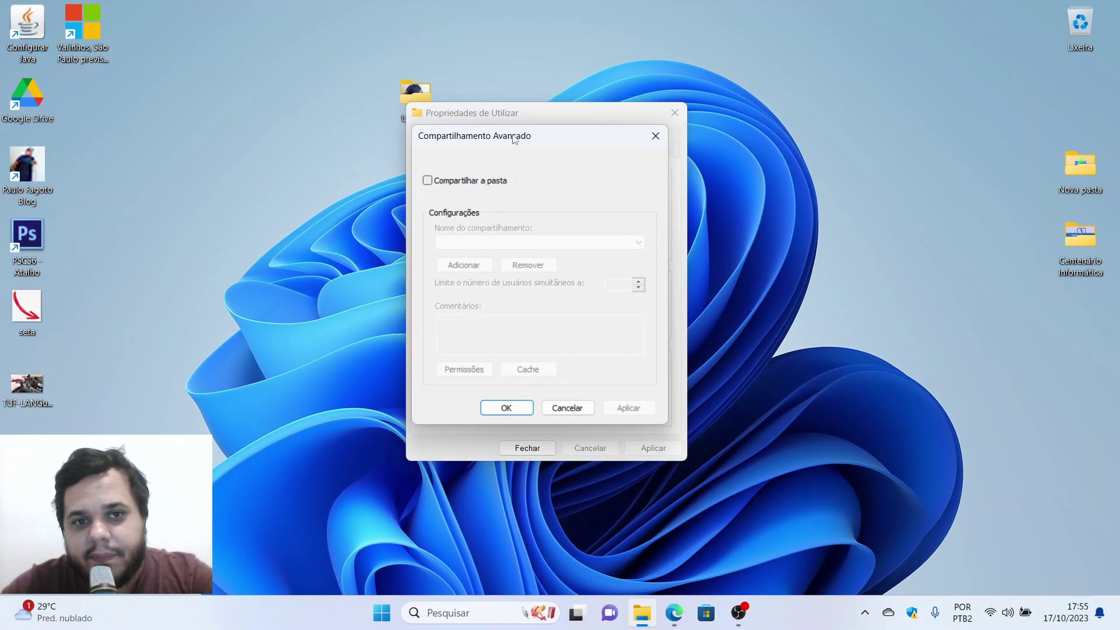
drag(514, 136, 647, 95)
click(630, 139)
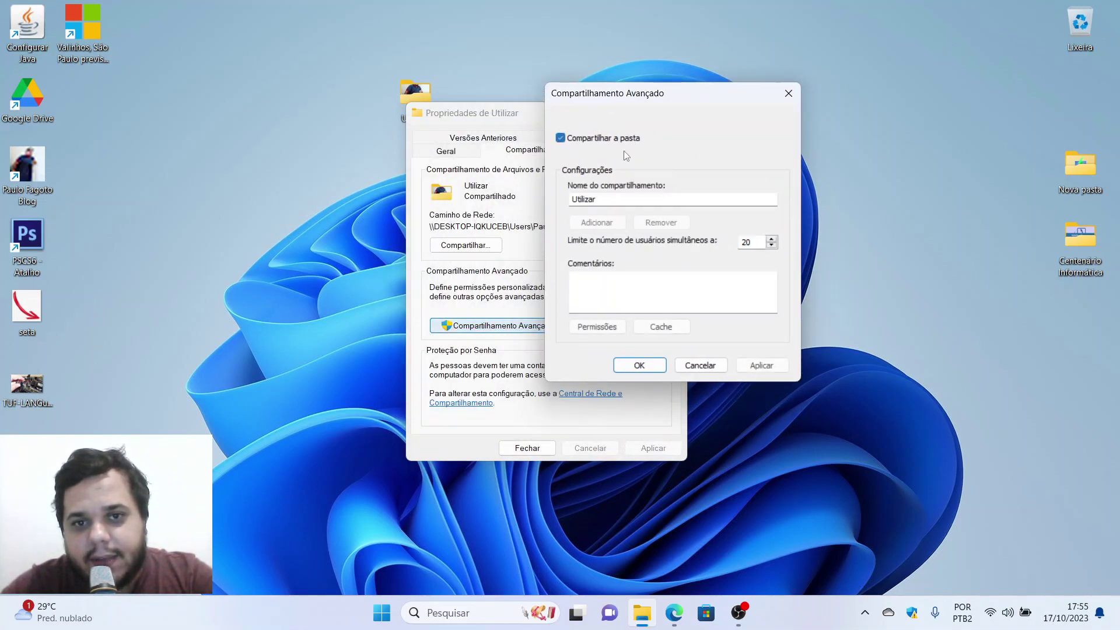
click(662, 302)
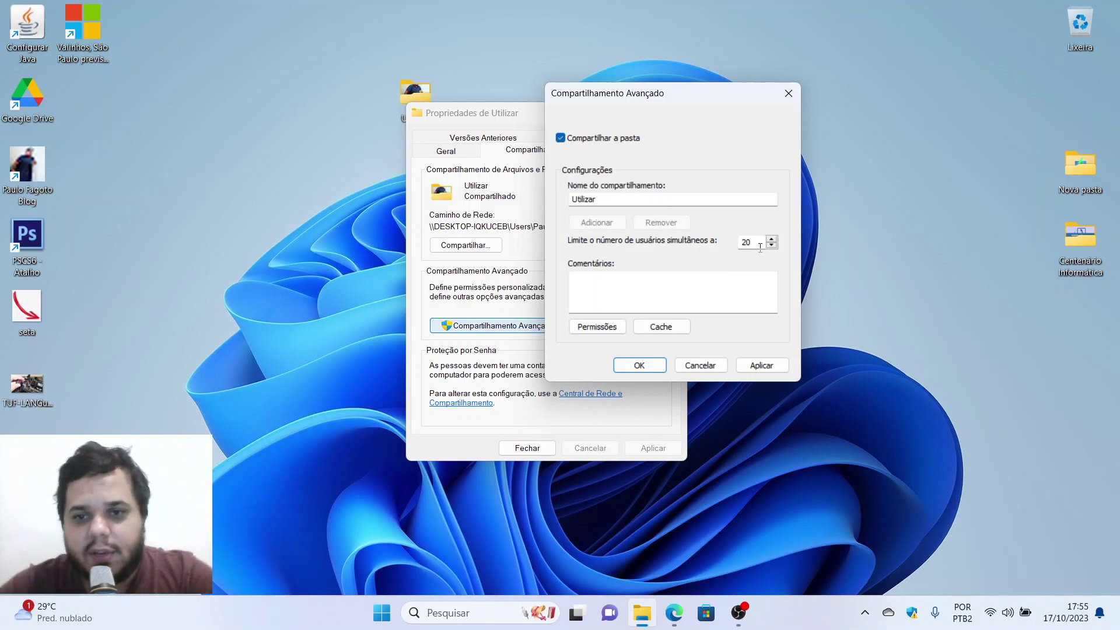
key(Tab)
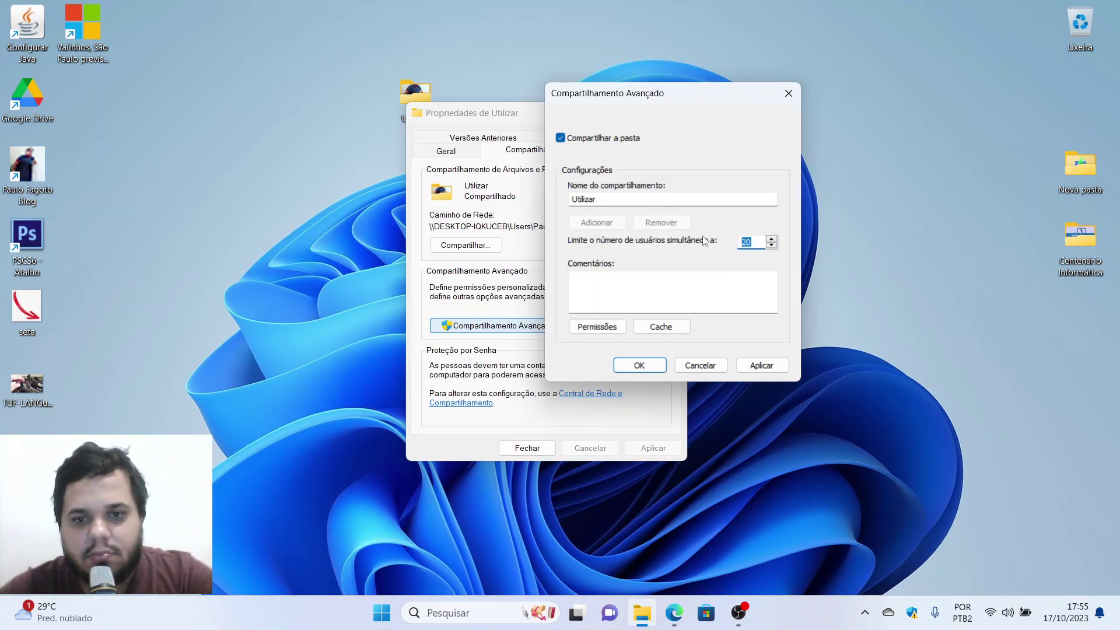
text(3)
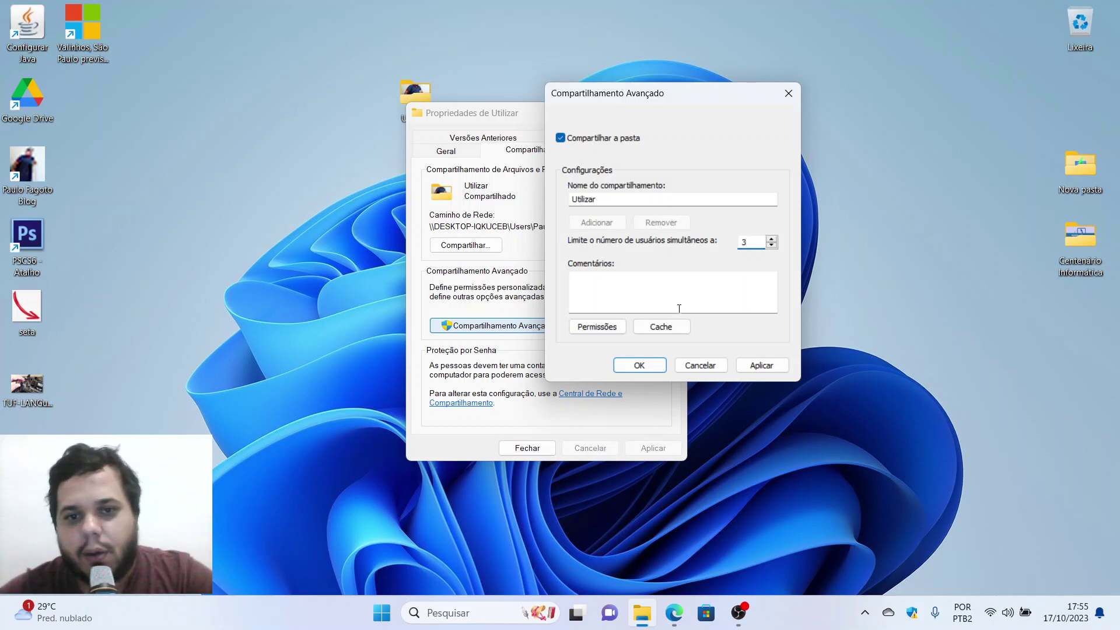
click(679, 308)
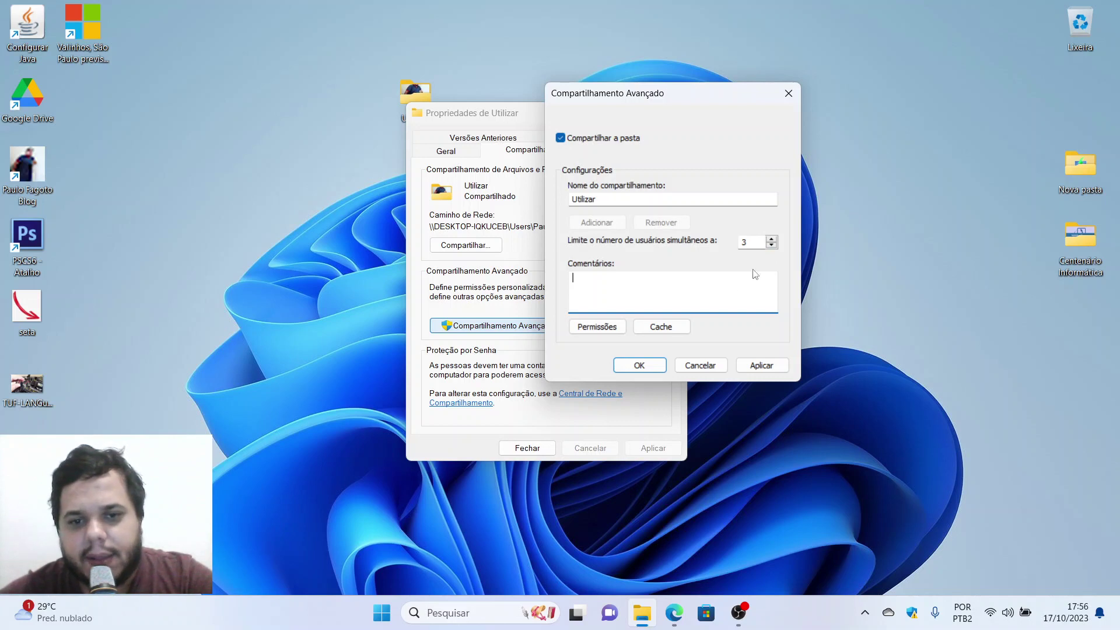
Step: Allow Controle total and Alteração for Todos in the share permissions of Utilizar and apply them
click(597, 326)
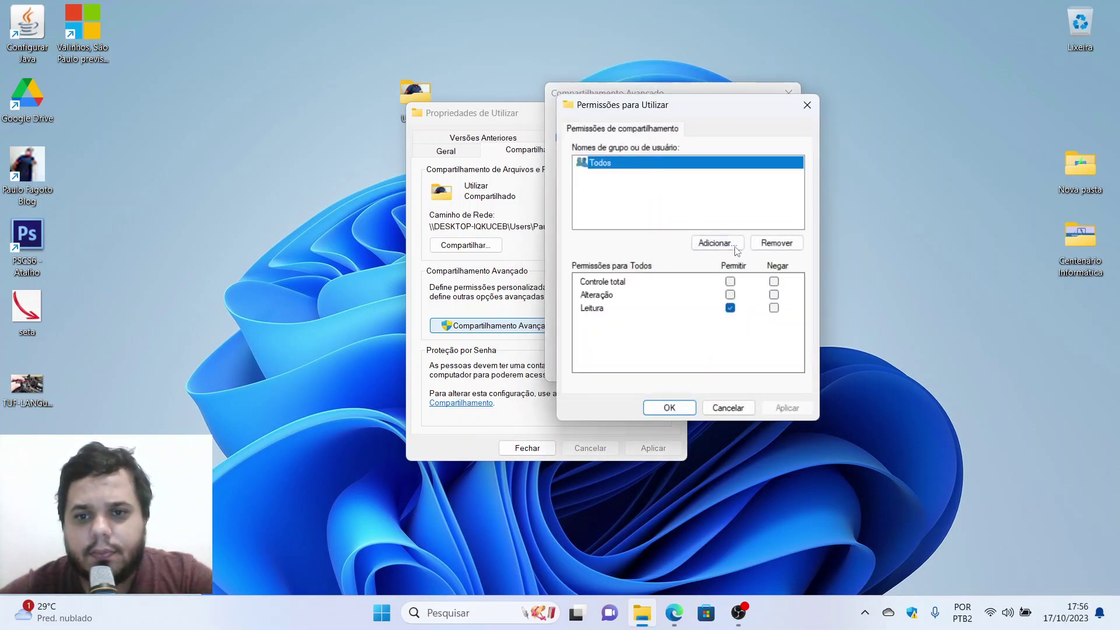
click(730, 293)
click(731, 282)
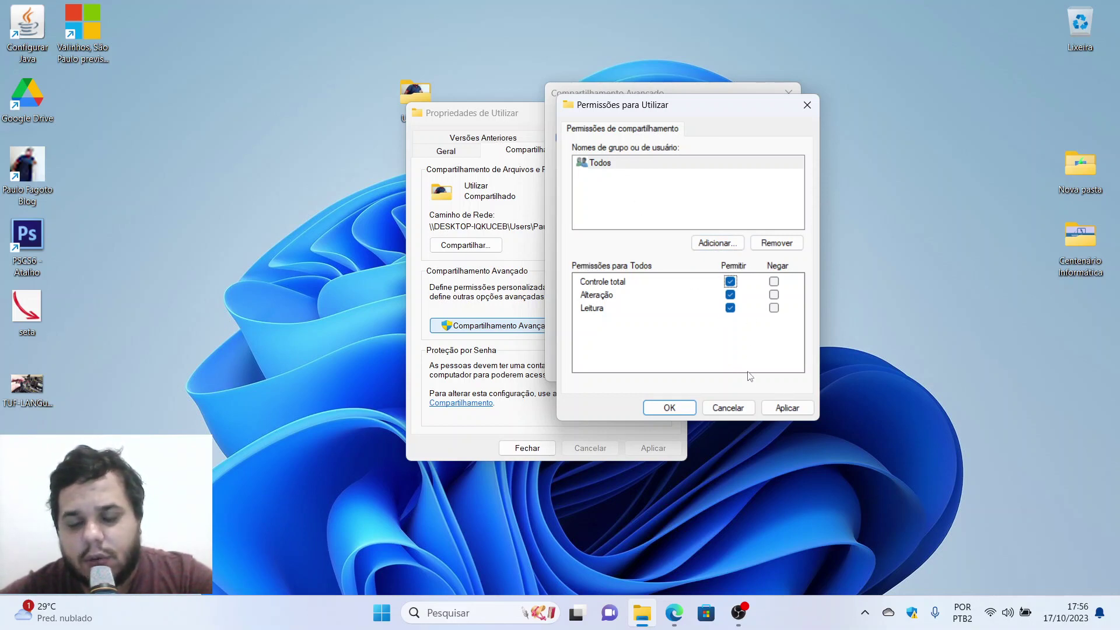
click(790, 410)
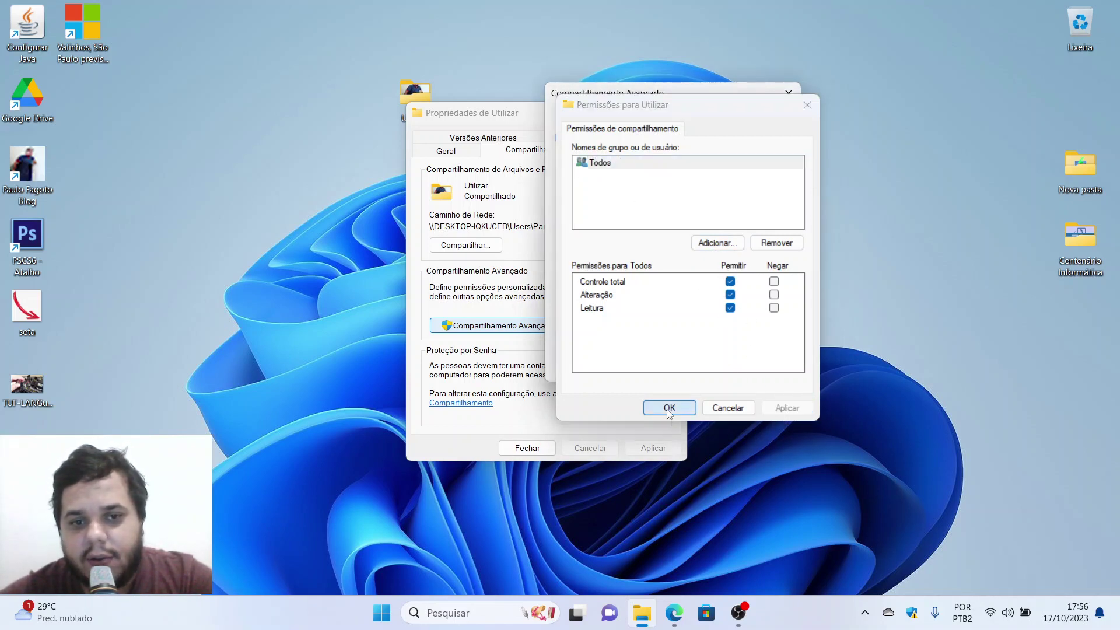
click(669, 408)
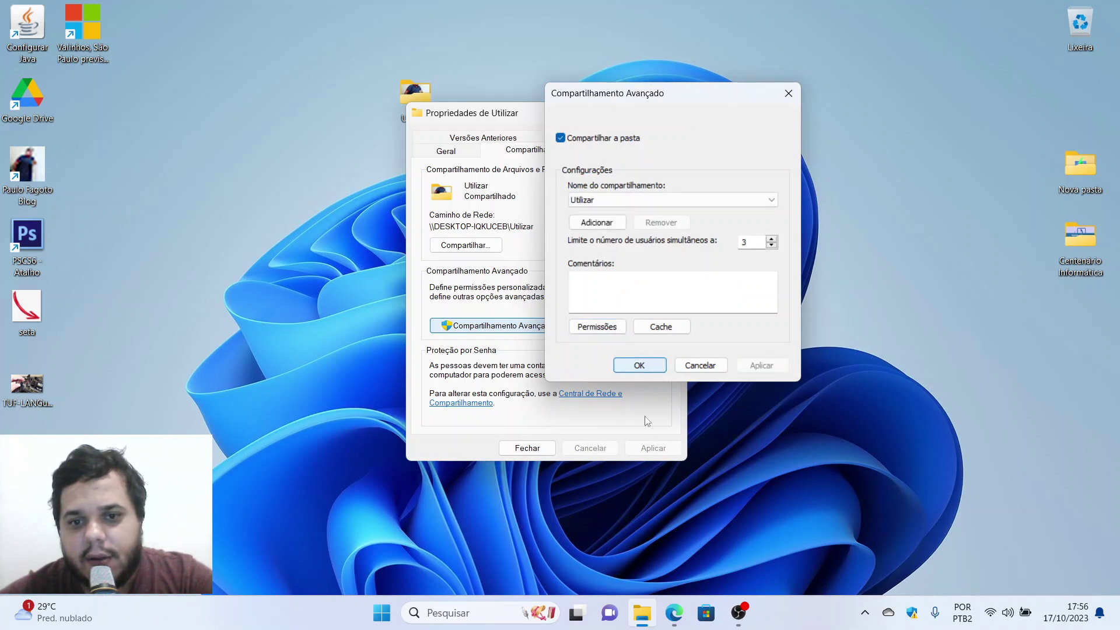
Step: Confirm the advanced sharing settings of the Utilizar folder and highlight its network path
click(639, 366)
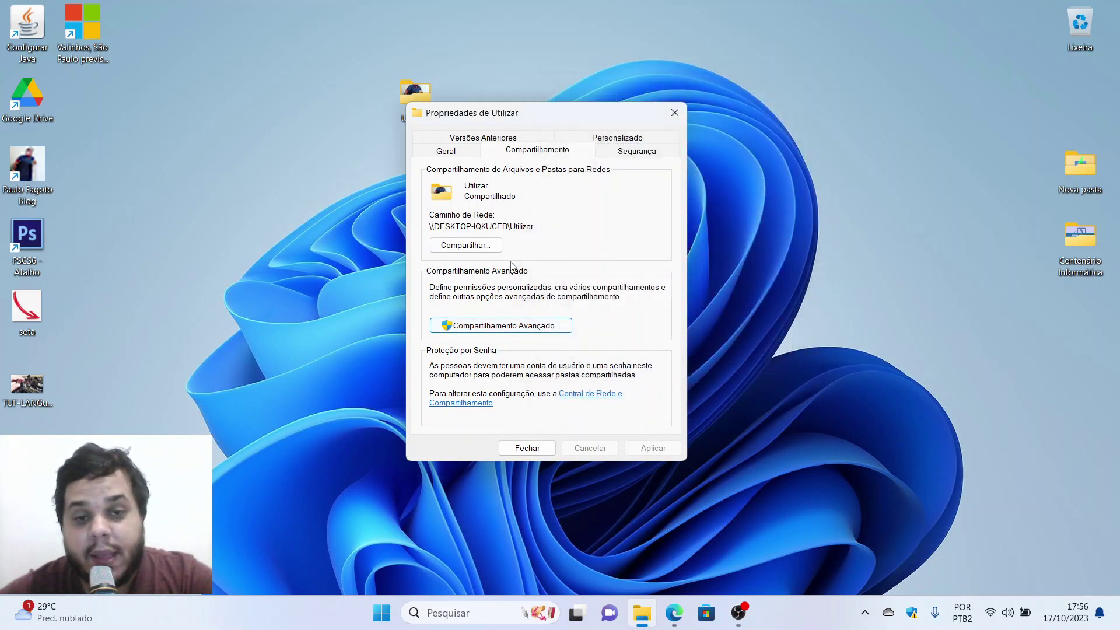
double_click(482, 226)
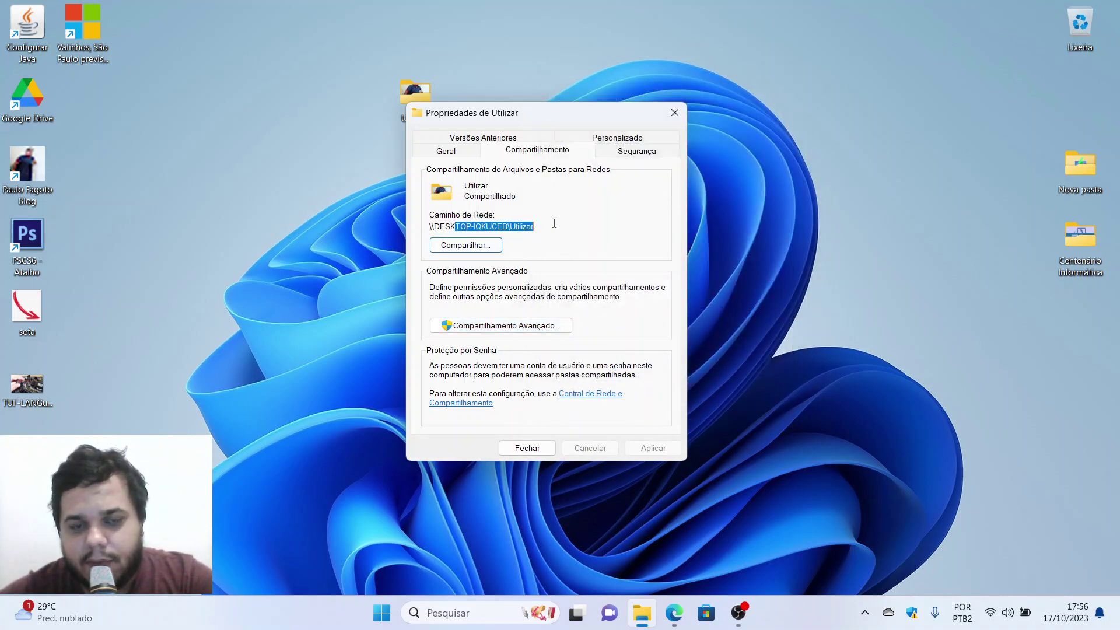
Step: Review the user limit, comments field and share permissions for Todos in Utilizar's advanced sharing settings, and close the folder's properties
click(509, 325)
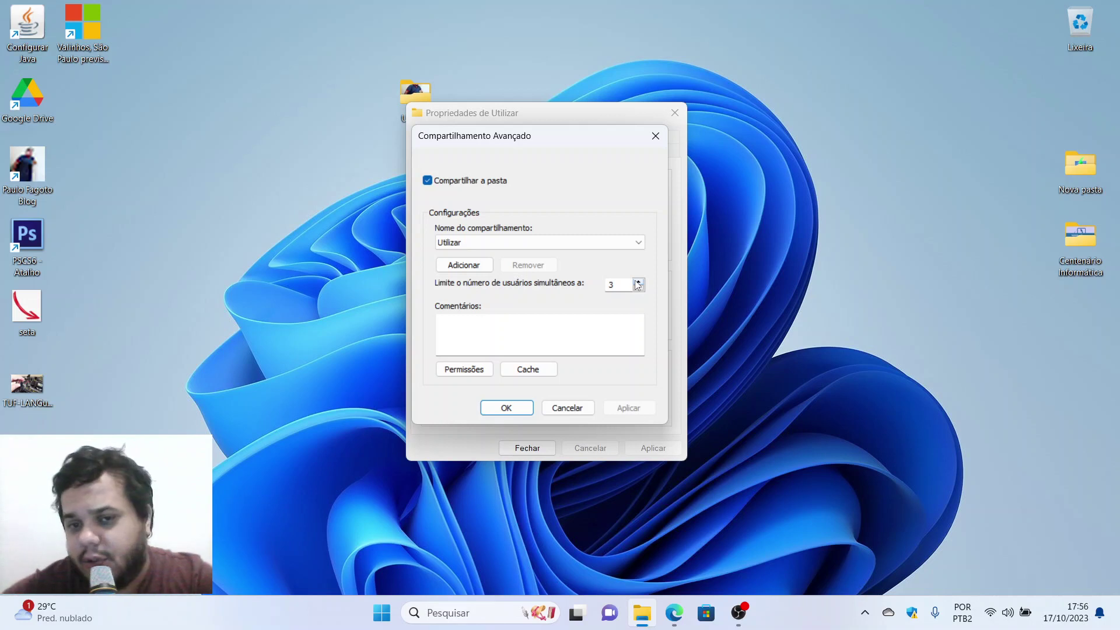
click(564, 330)
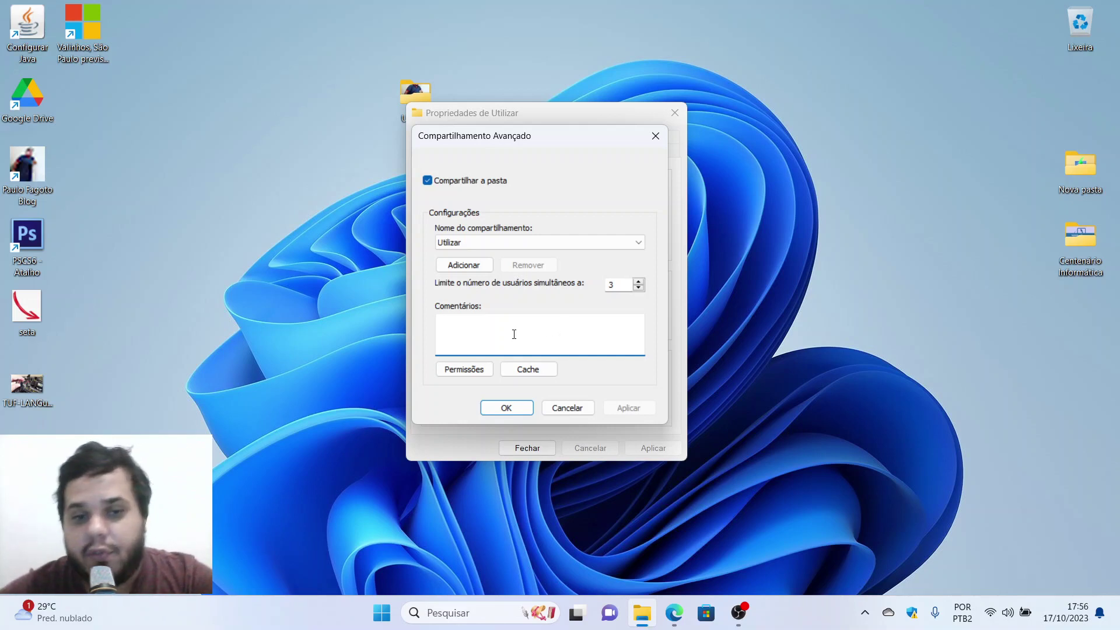
click(465, 371)
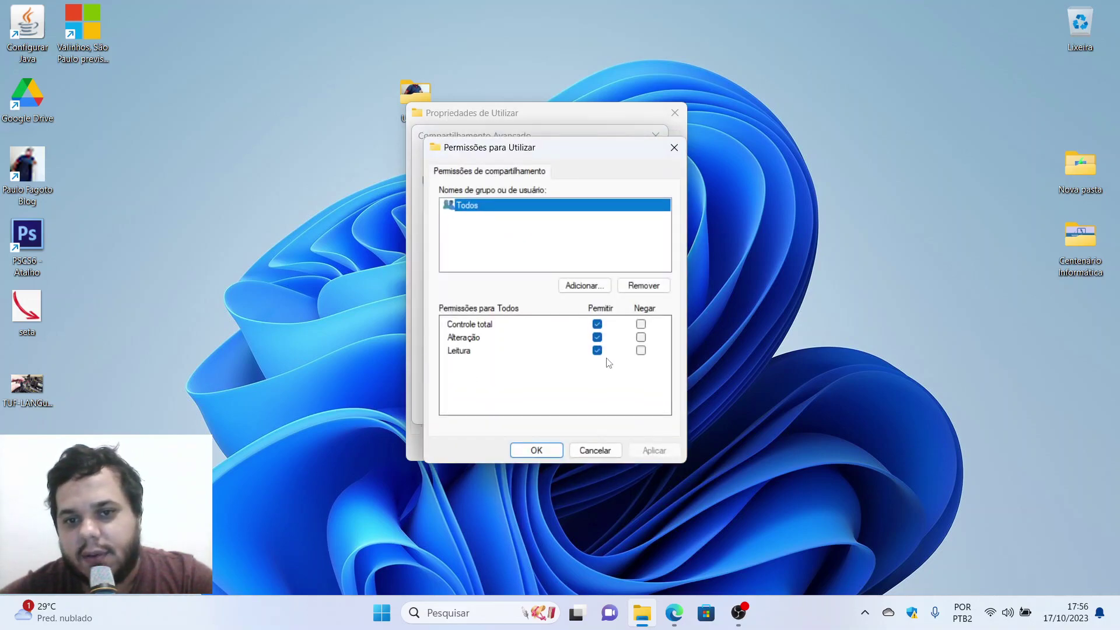
click(594, 450)
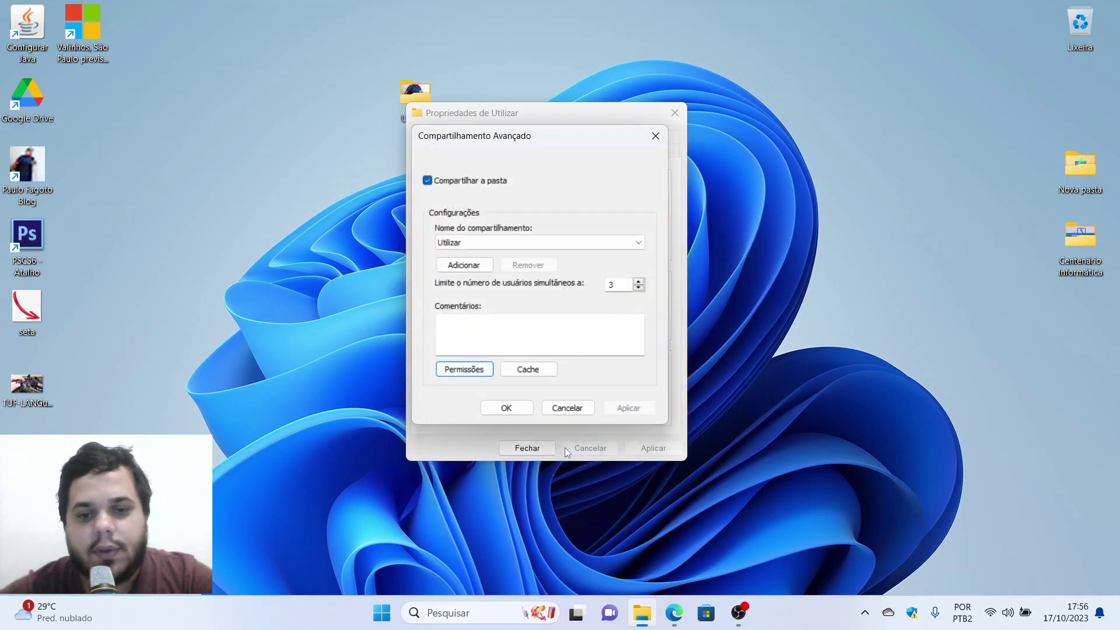
click(517, 407)
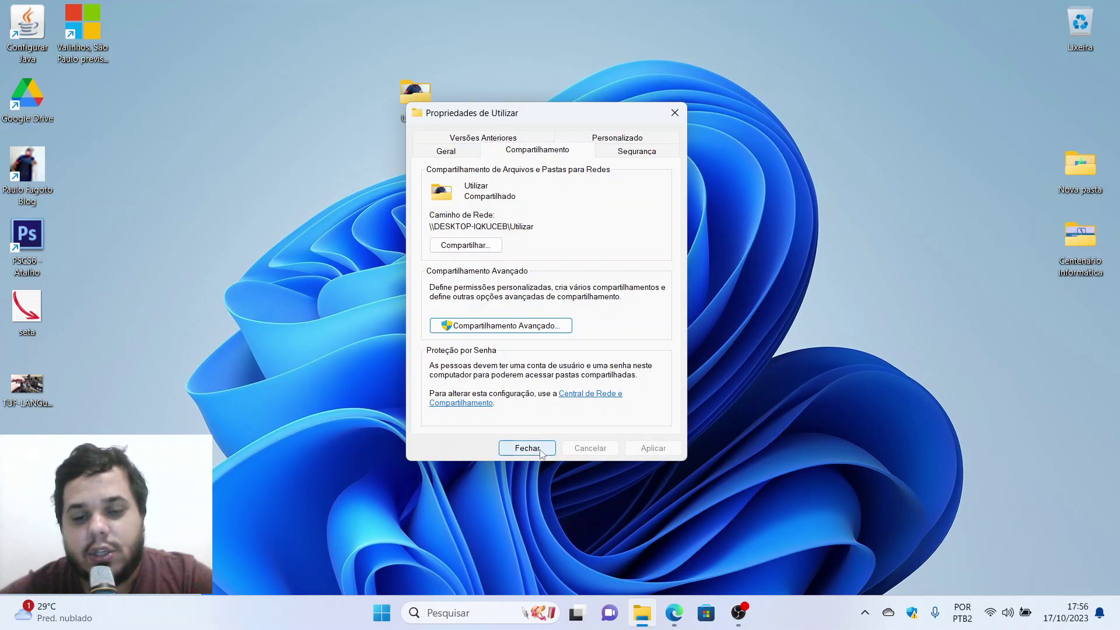
click(540, 450)
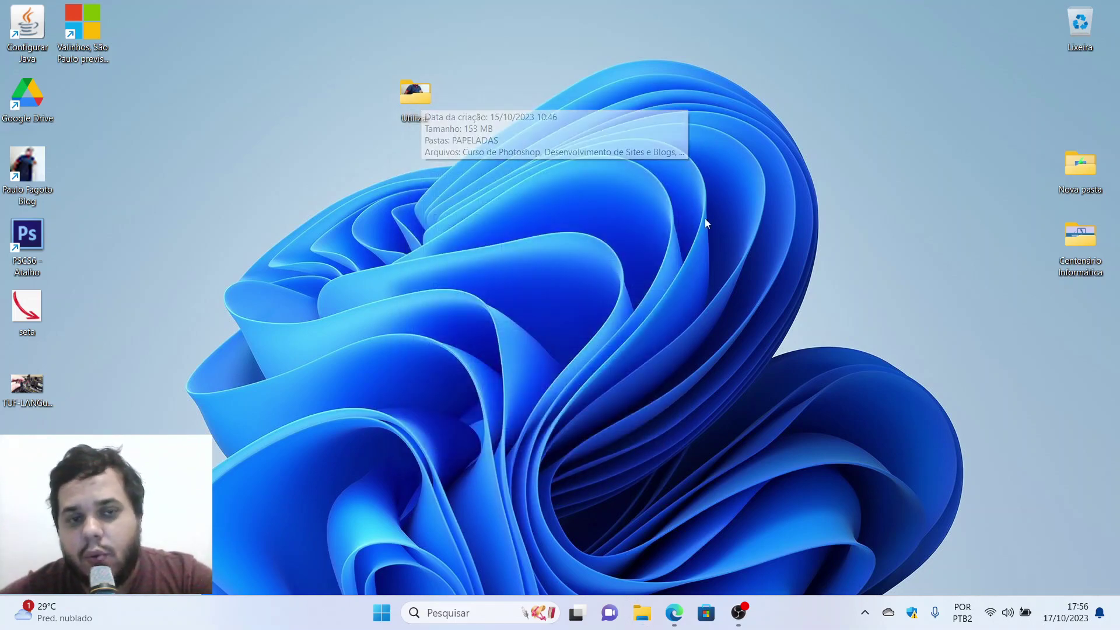
Step: Check which Wi-Fi network the computer is connected to and dismiss the network list
click(996, 622)
click(928, 341)
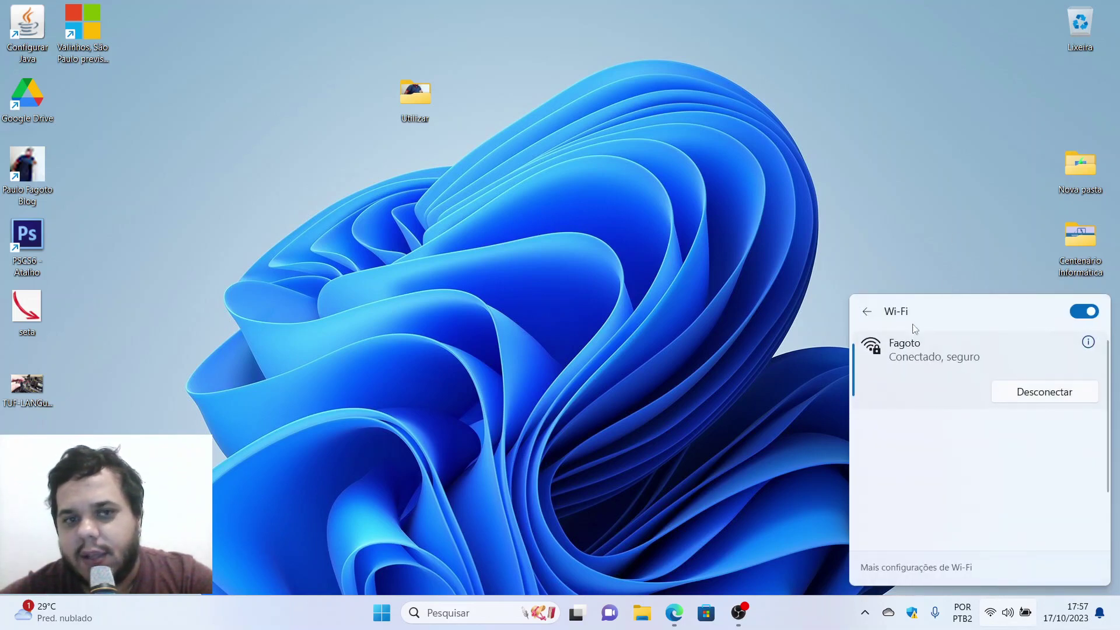
click(396, 101)
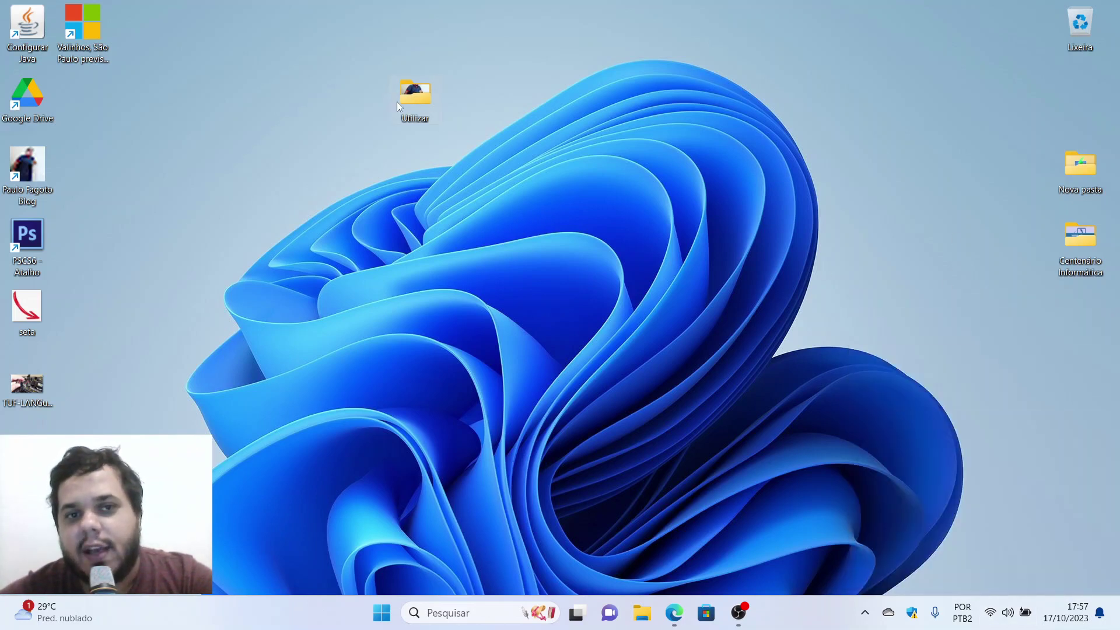
Step: Move the Nova pasta folder to the upper middle of the desktop and place Utilizar diagonally below it
mouse_move(415, 103)
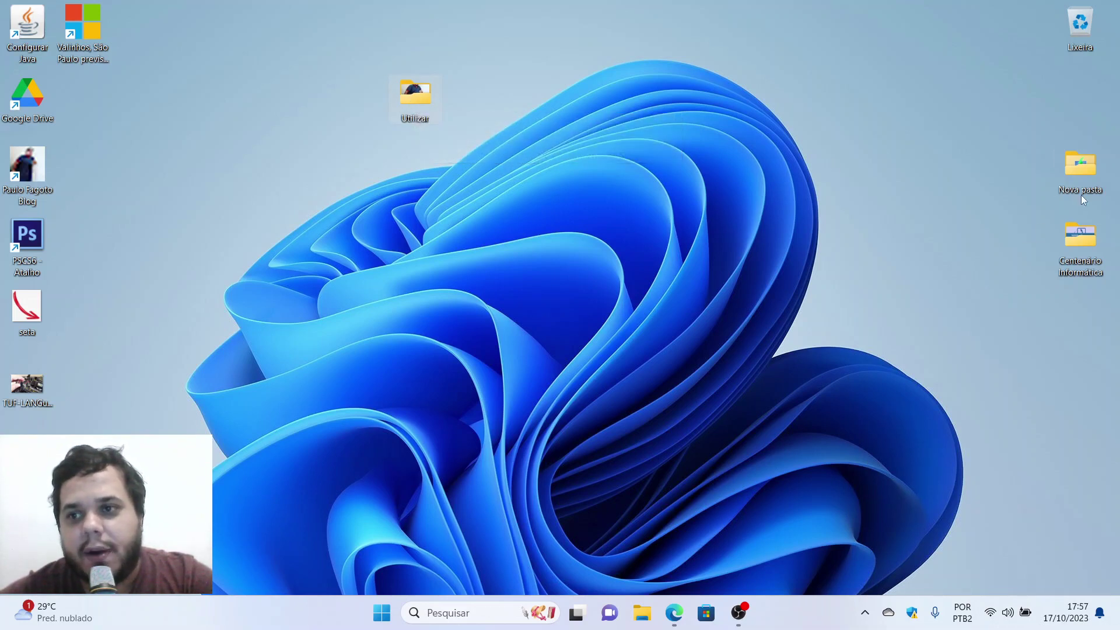
drag(1083, 199, 638, 89)
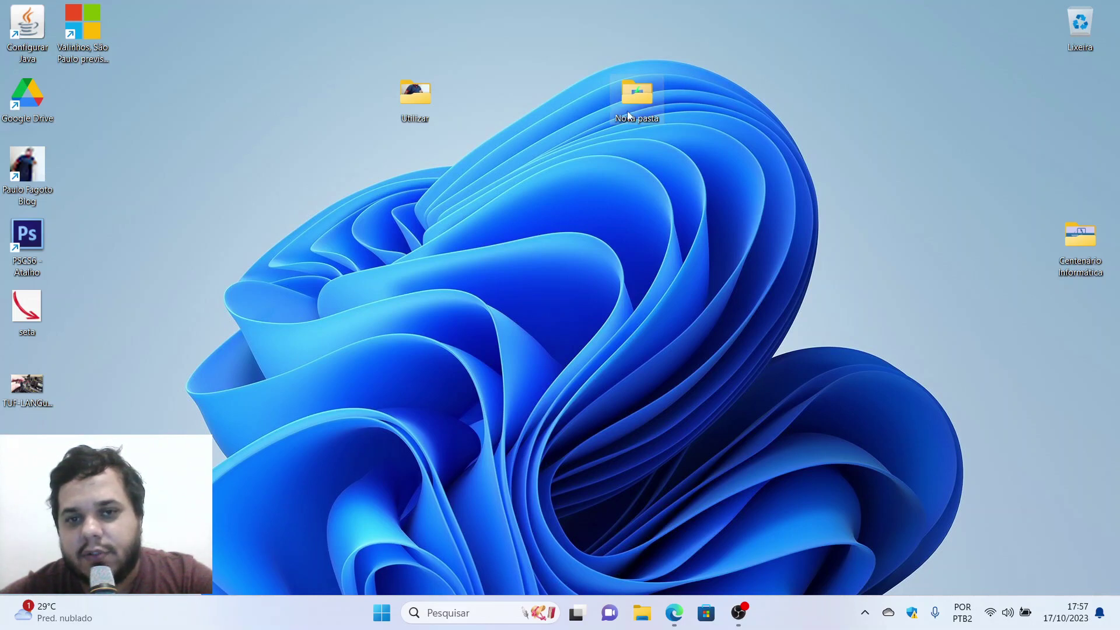
mouse_move(636, 94)
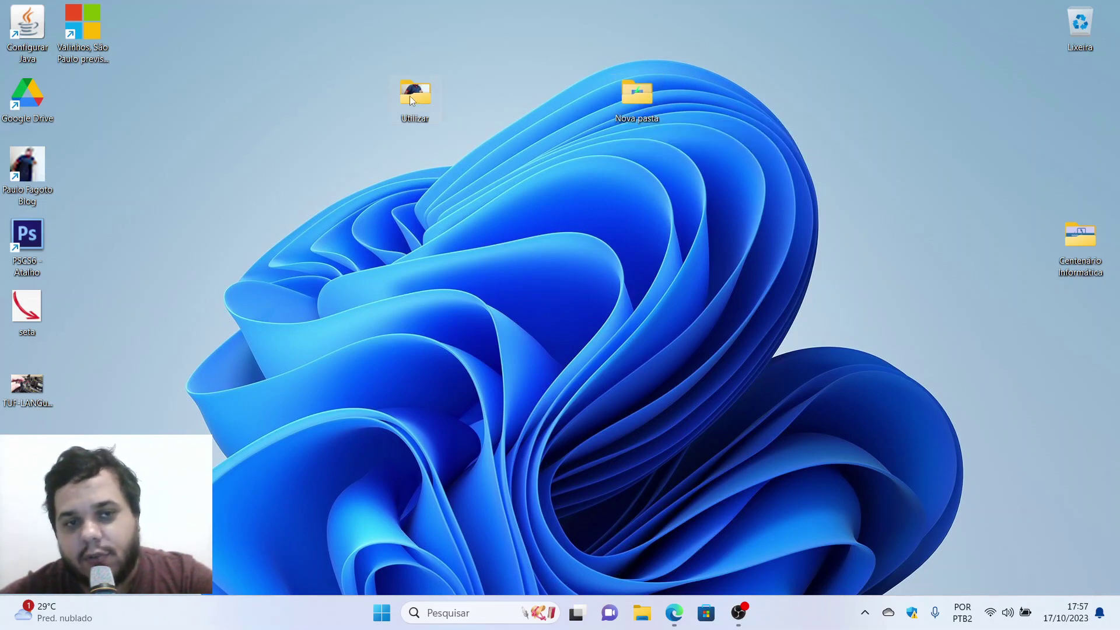
mouse_move(411, 98)
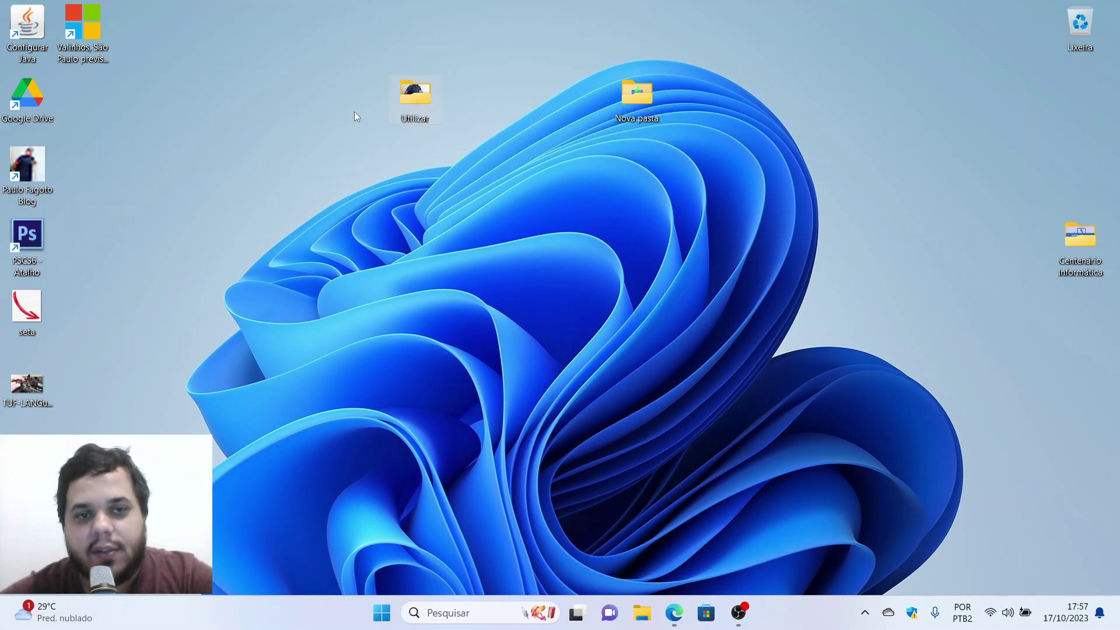
drag(407, 103, 516, 169)
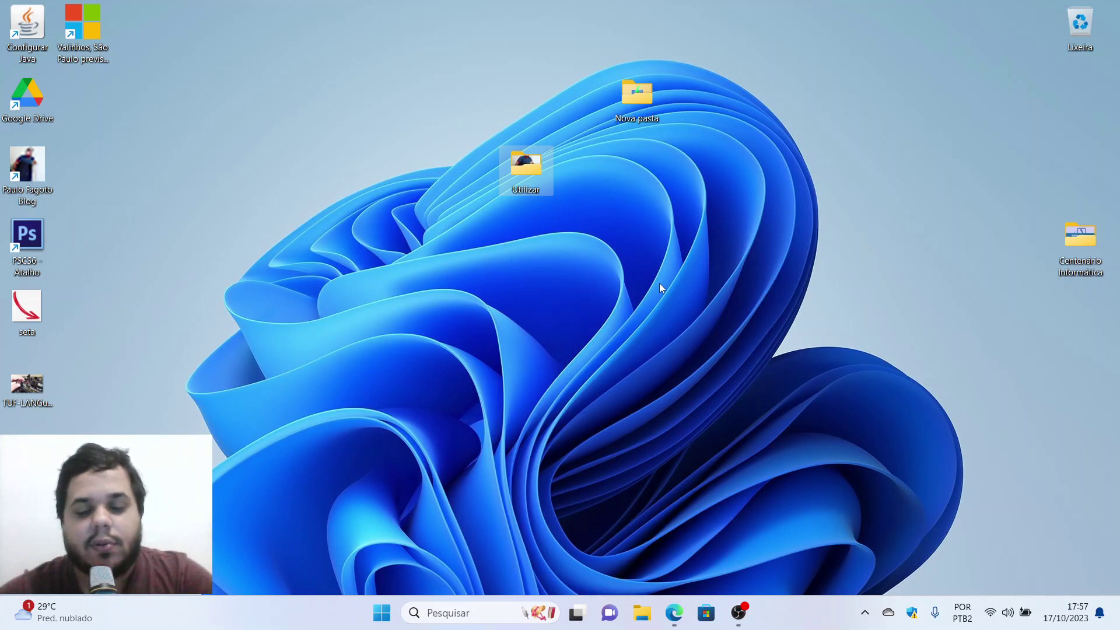
mouse_move(745, 615)
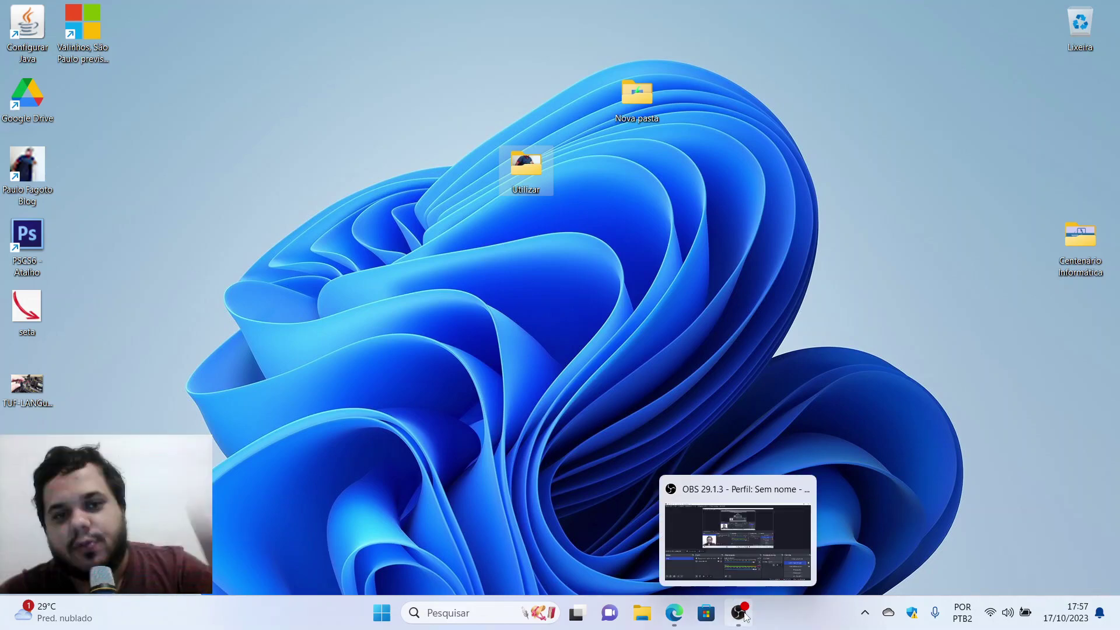